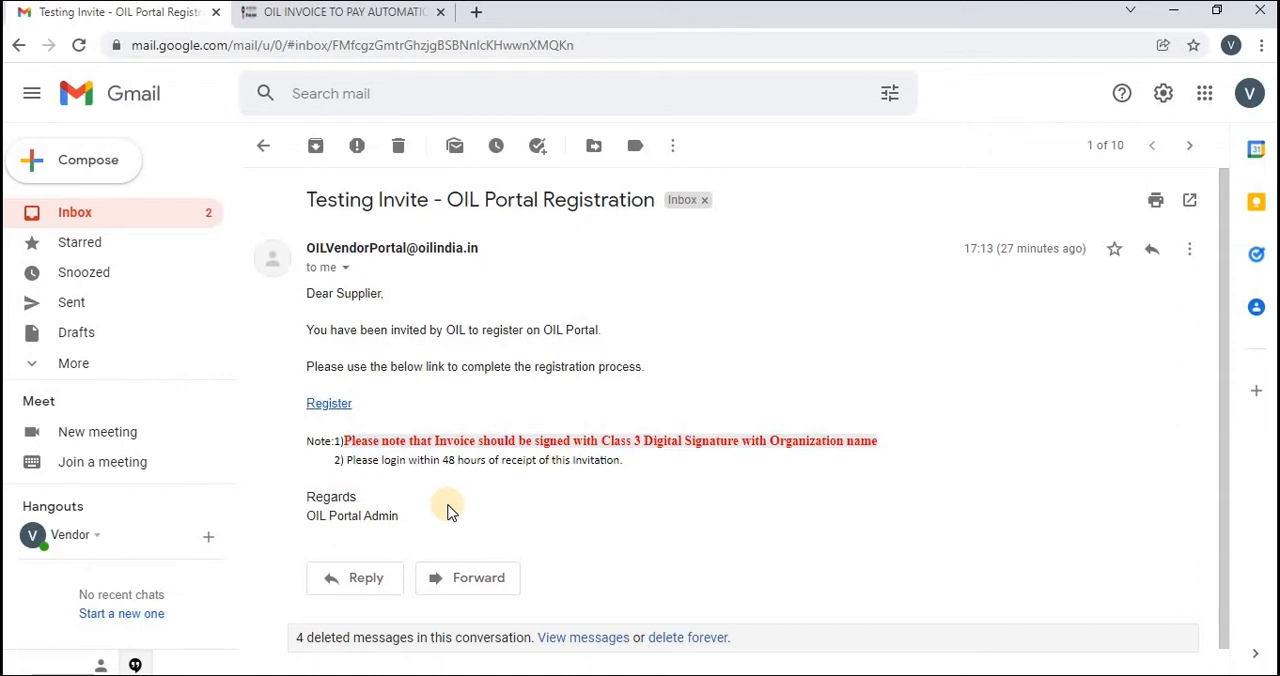
Open the supplier registration form from the invitation email and enter the supplier contact's first and last name
click(330, 404)
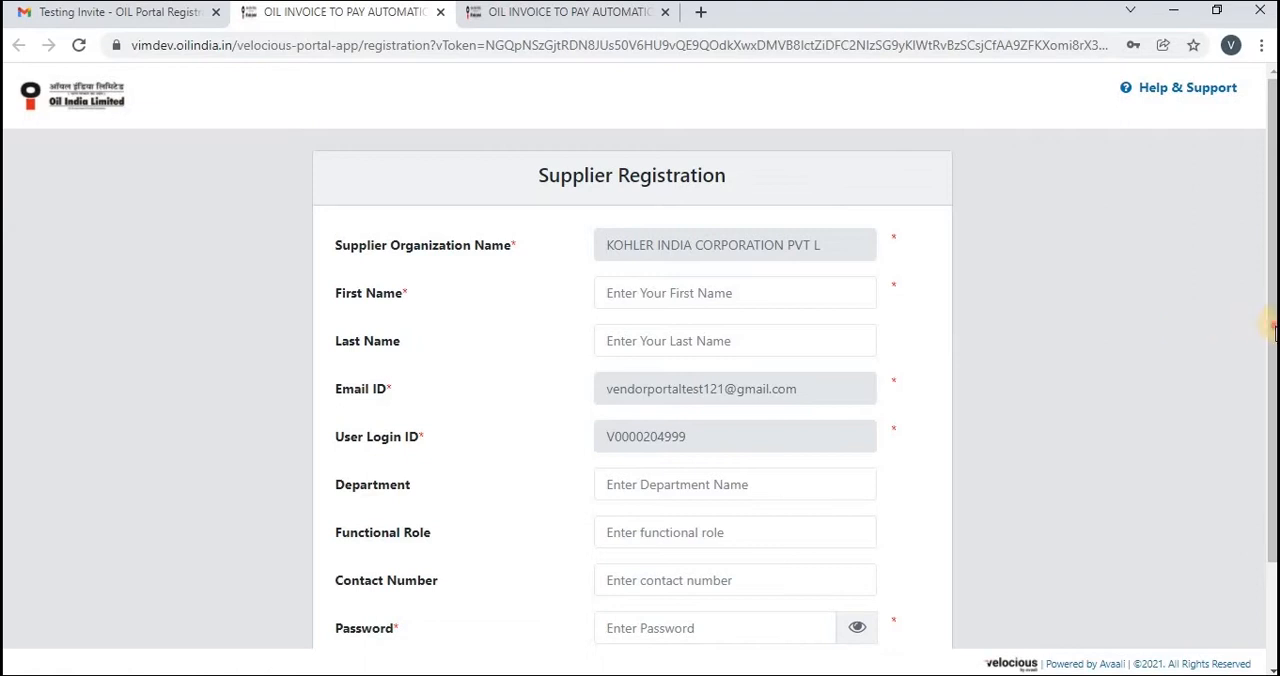
scroll(1272, 330, down, 2)
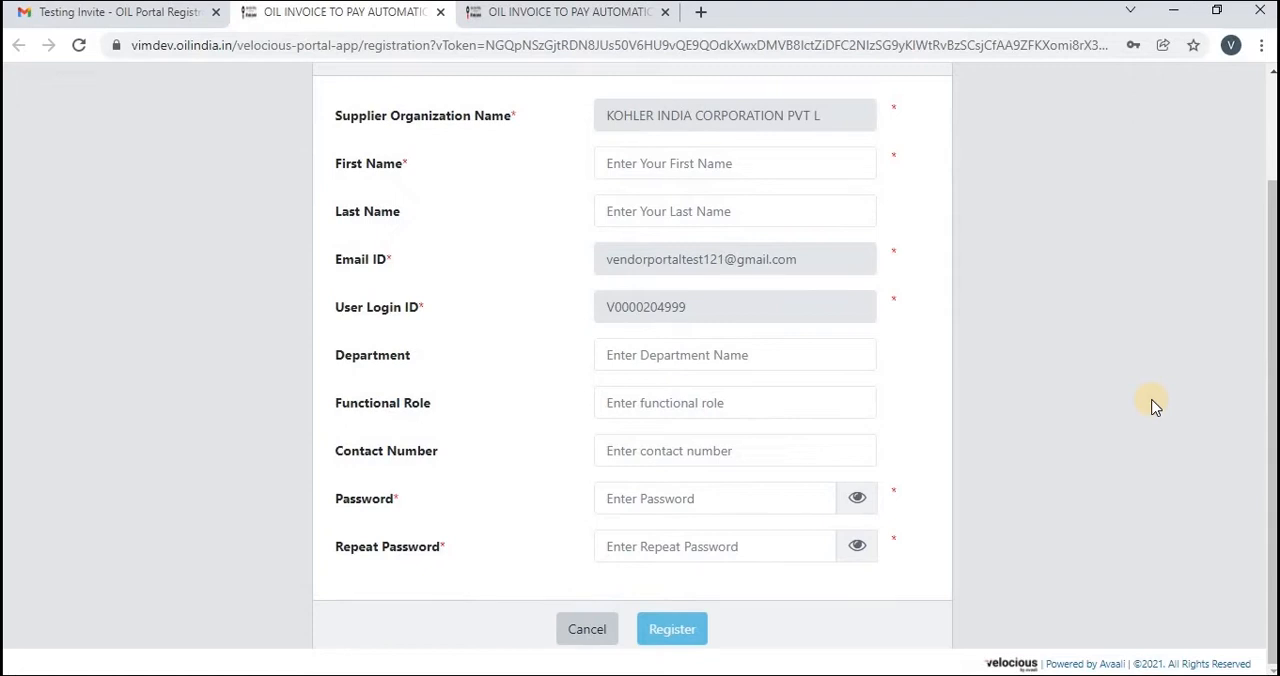
click(705, 165)
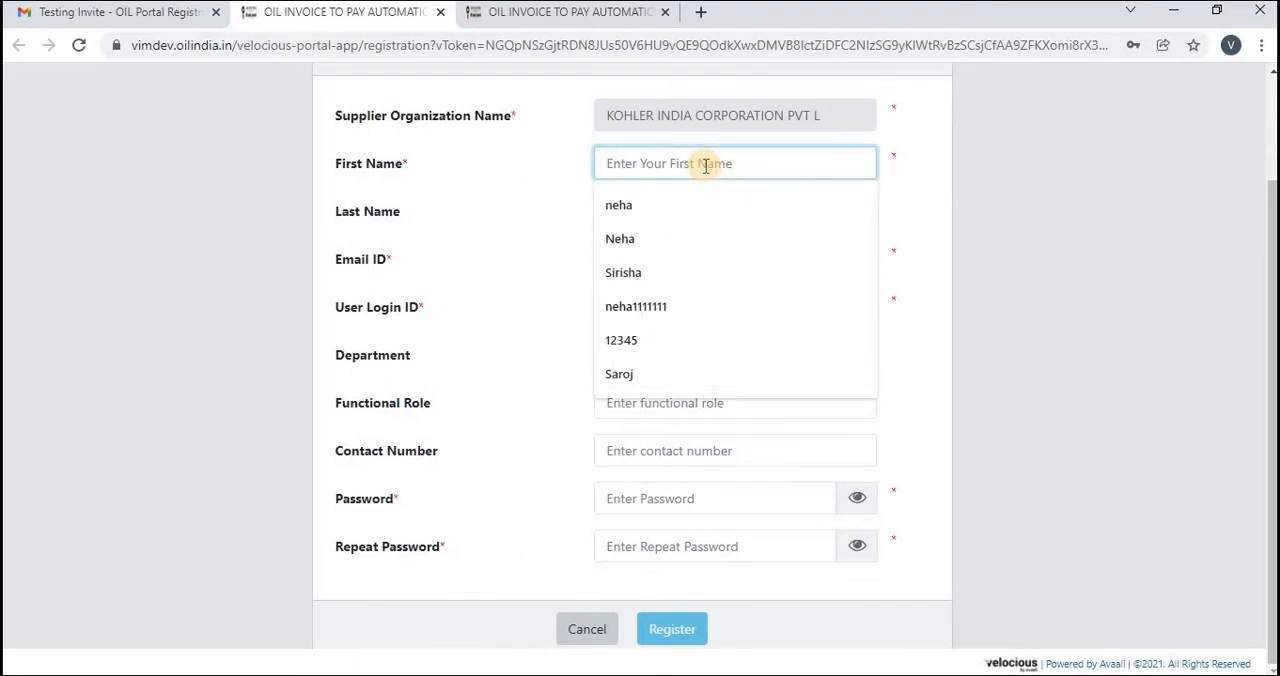
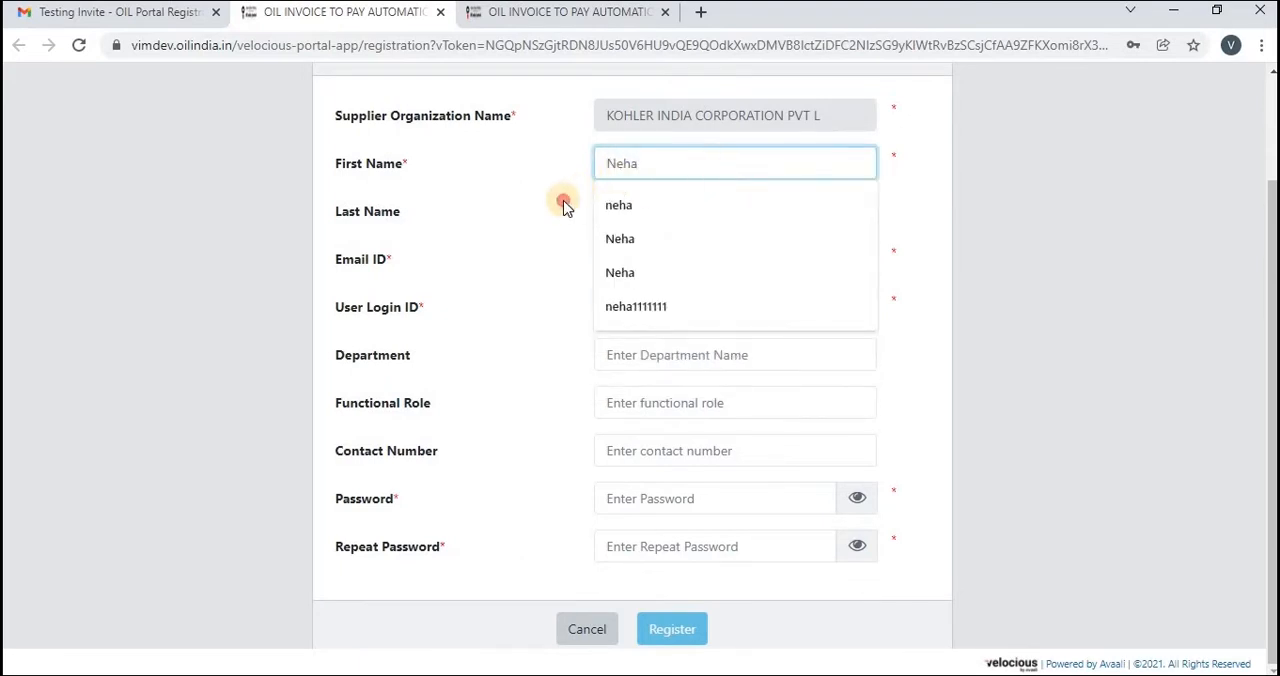
click(564, 205)
click(628, 207)
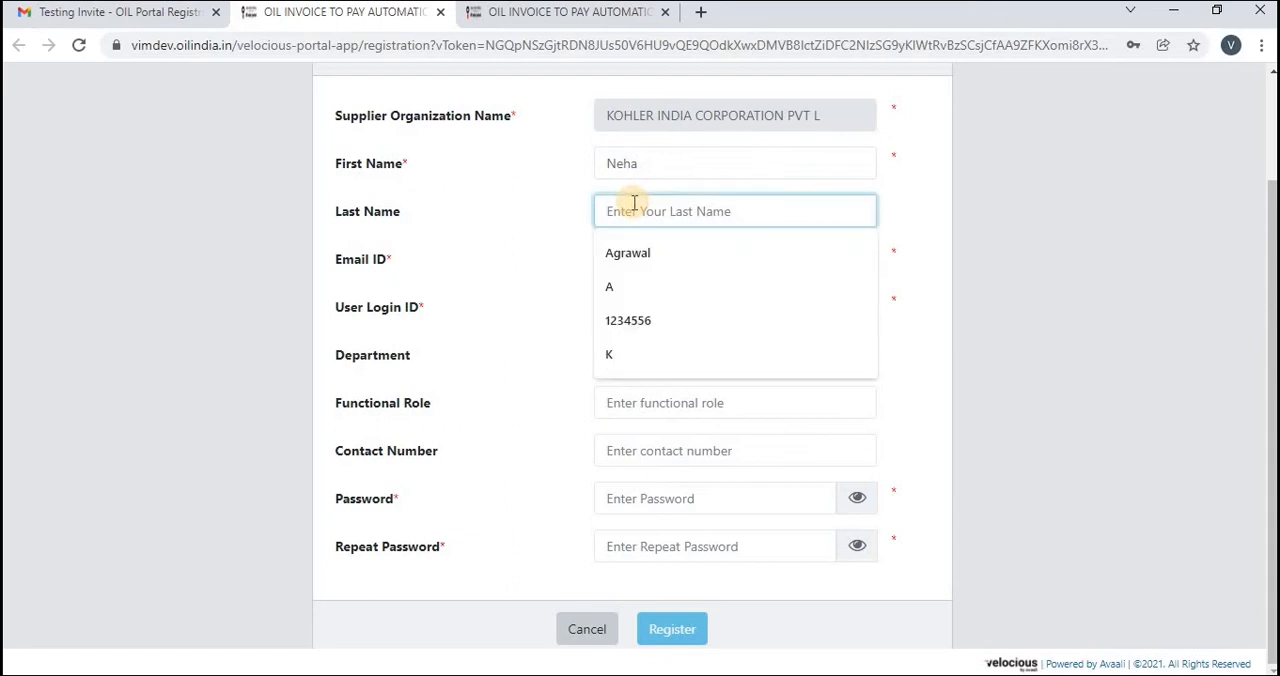
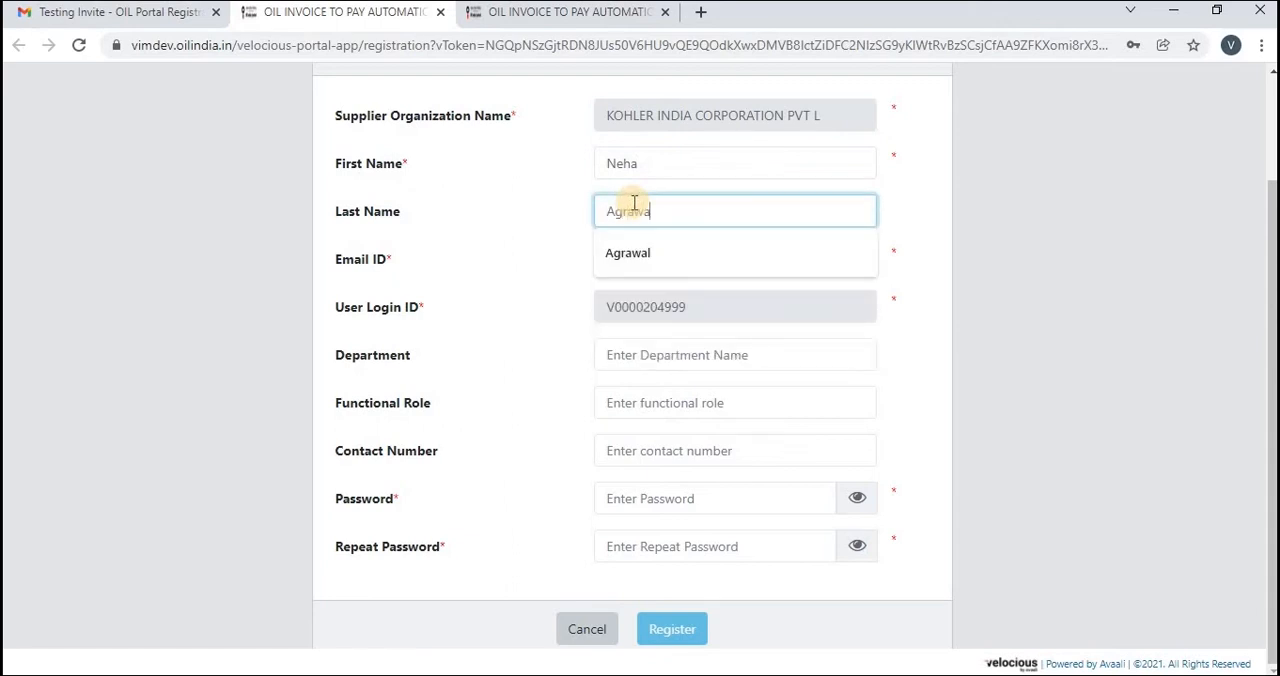
Enter Finance as the department in the supplier registration form
click(711, 355)
text(Finace)
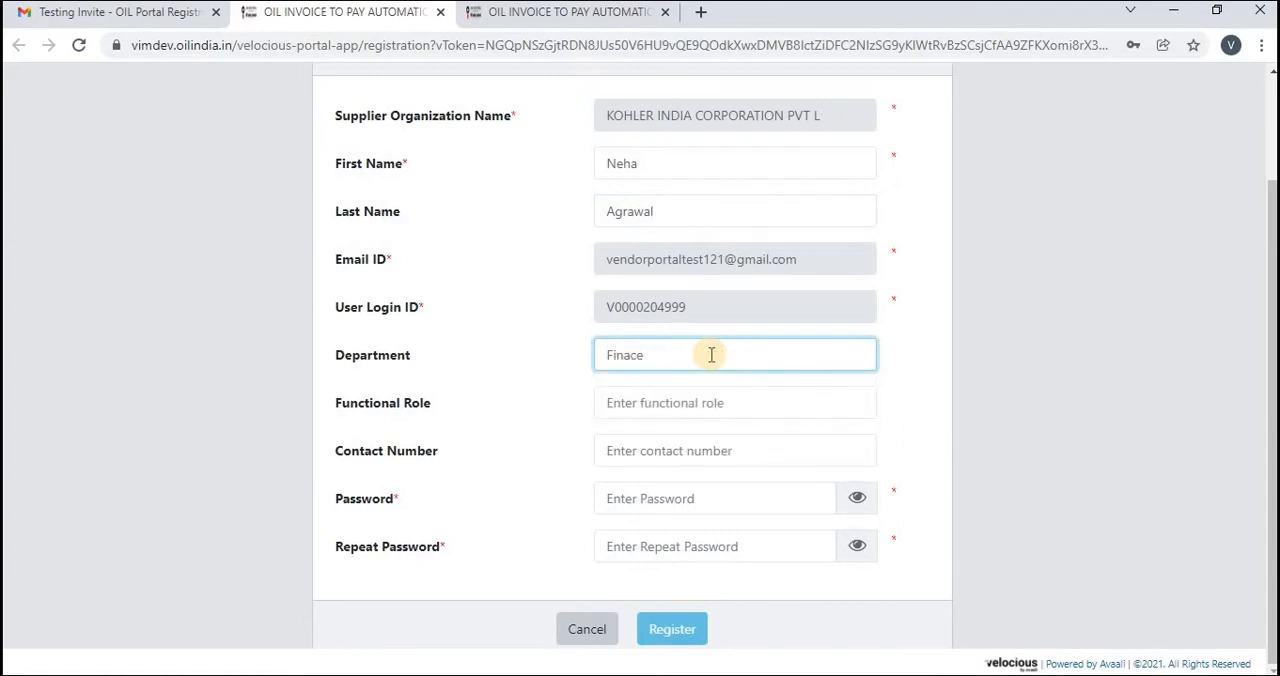
key(ctrl+a)
text(Financ)
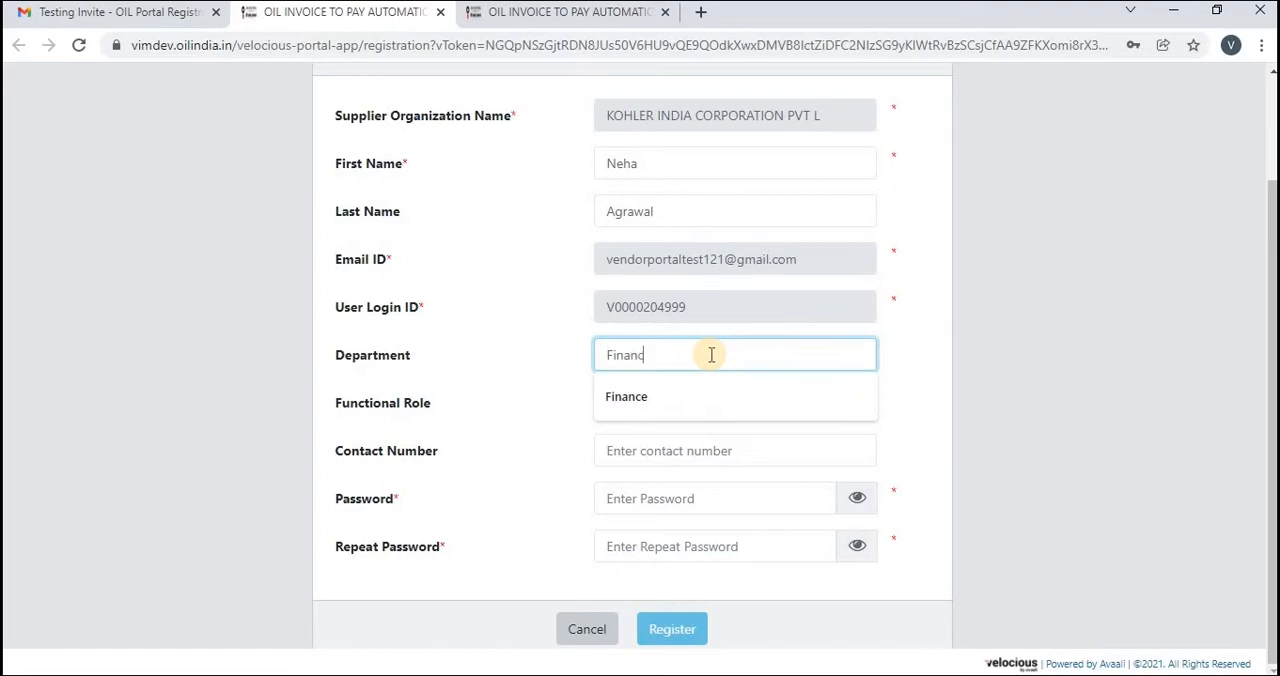
click(686, 393)
Enter Accountant as the functional role in the supplier registration form
click(678, 403)
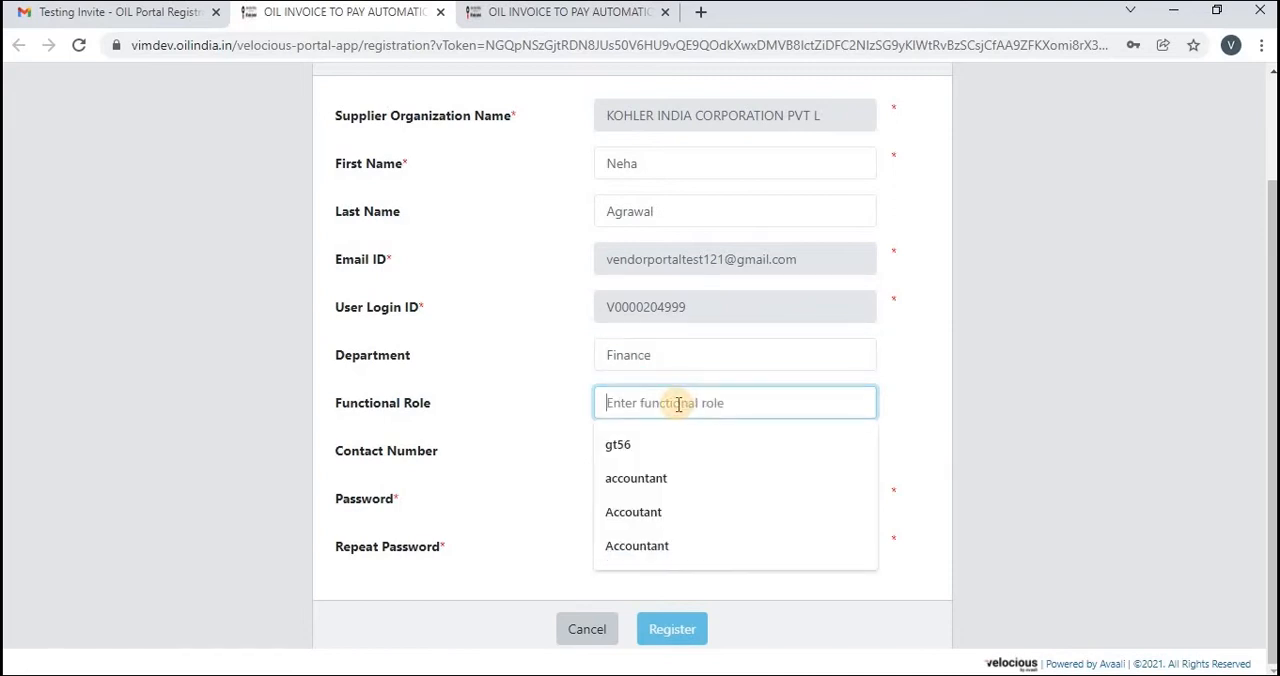
text(Accou)
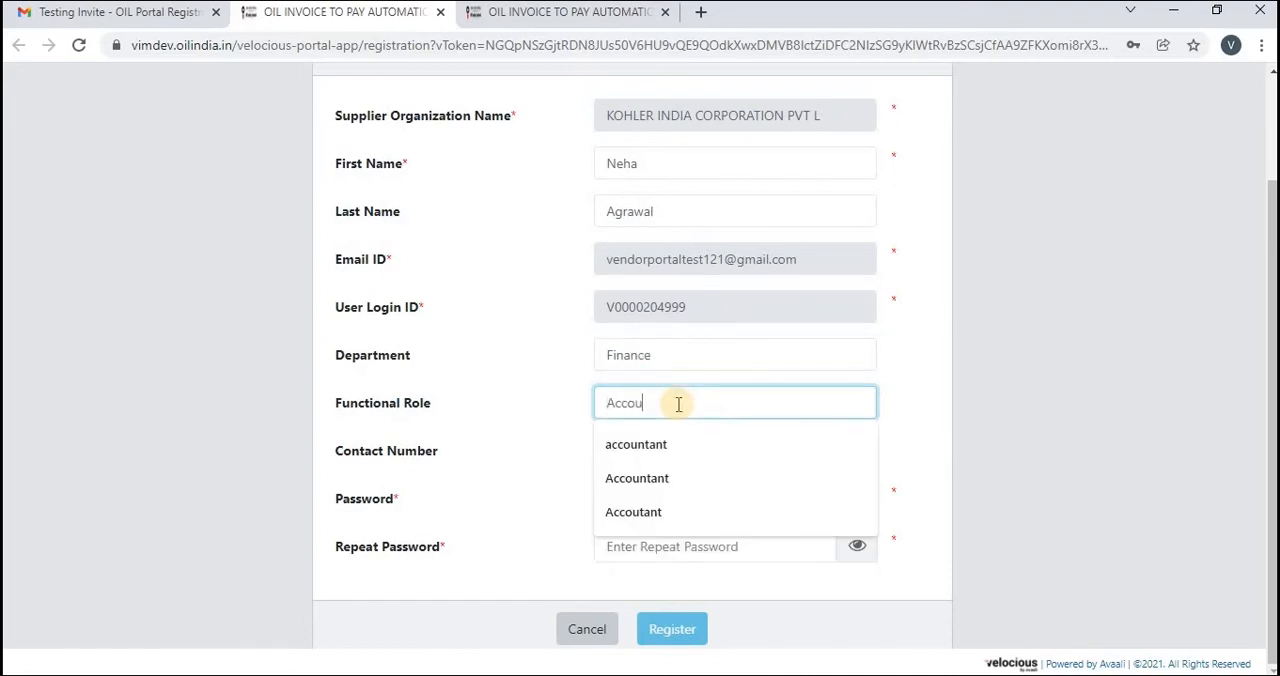
text(ntan)
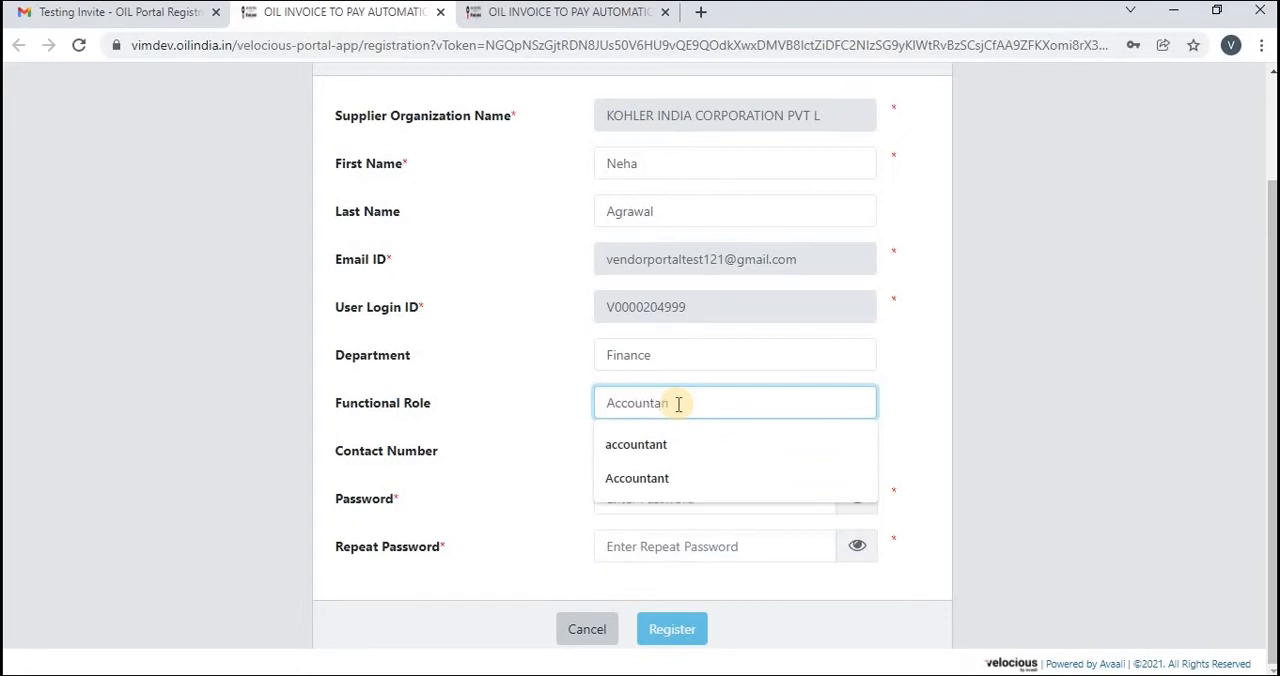
key(BackSpace)
key(BackSpace)
key(BackSpace)
text(tant)
click(662, 477)
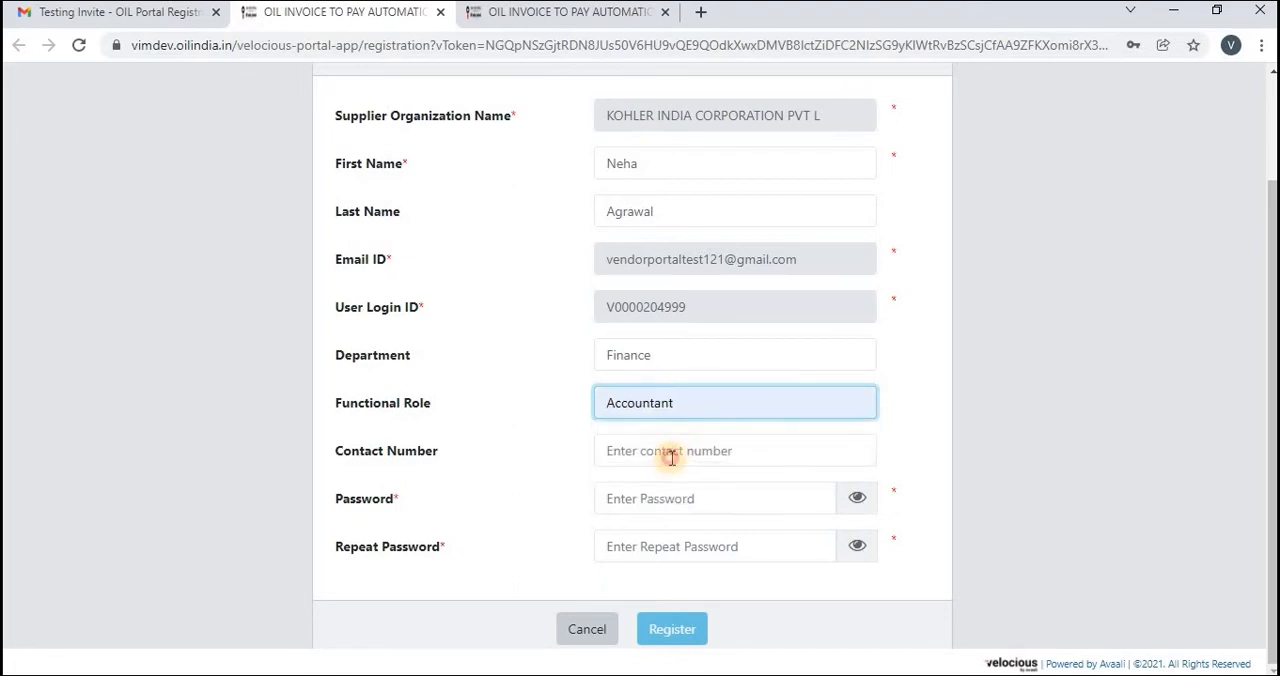
Fill in the supplier's contact number in the registration form
click(672, 457)
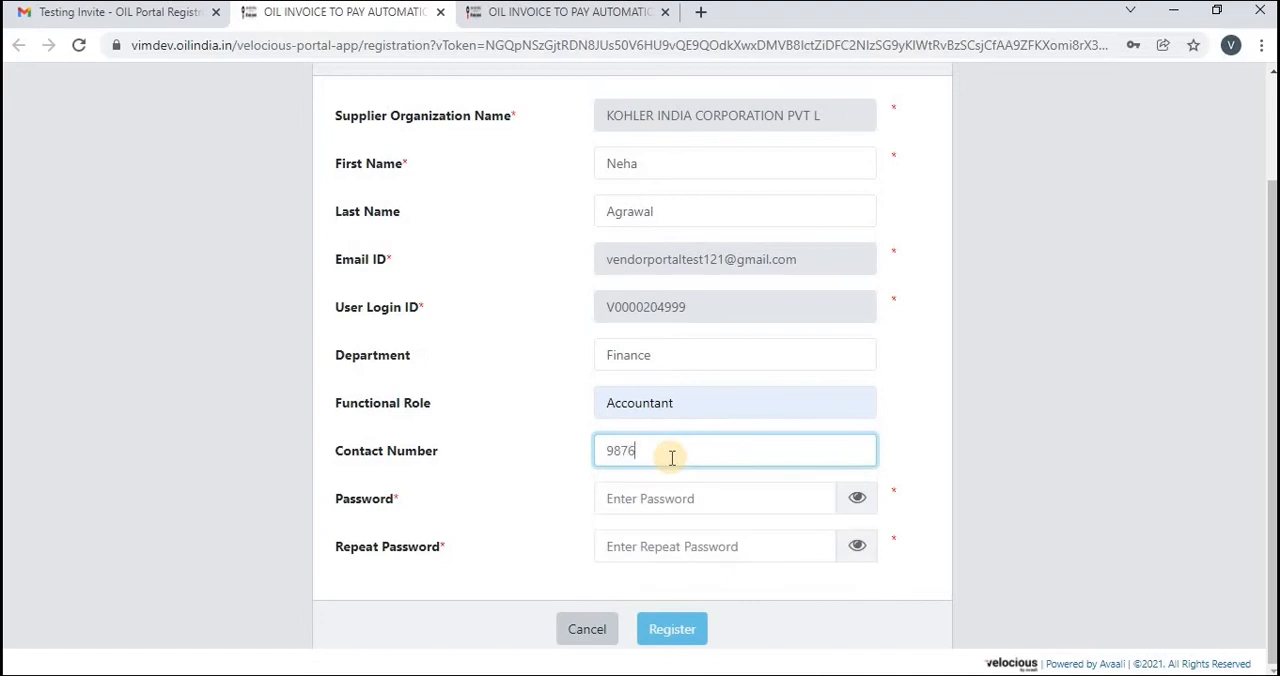
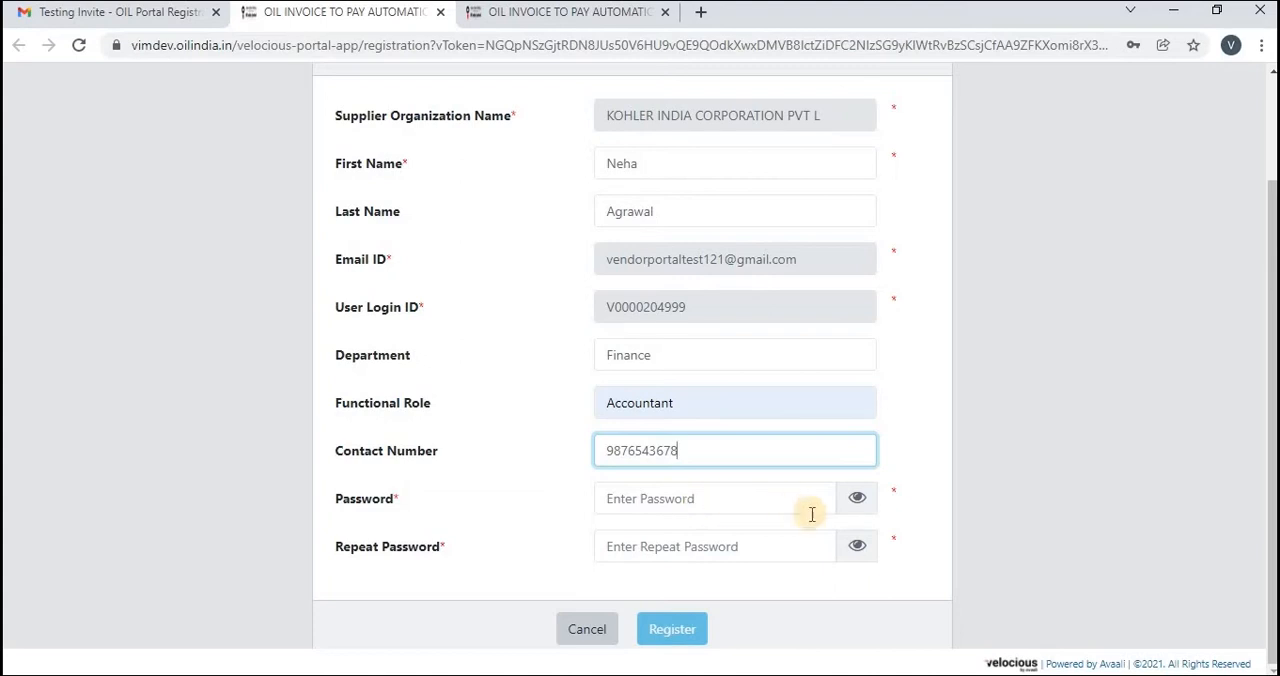
Enter the account password and repeat password, with both fields set to show their characters
click(865, 503)
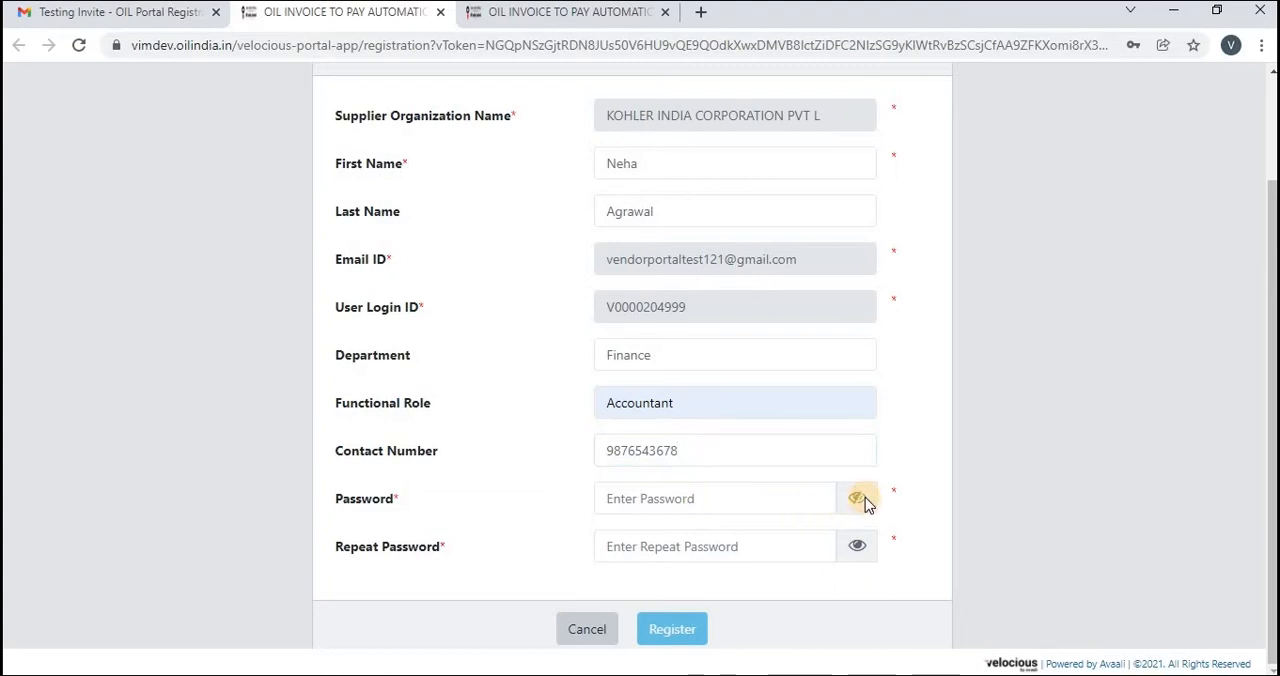
click(689, 505)
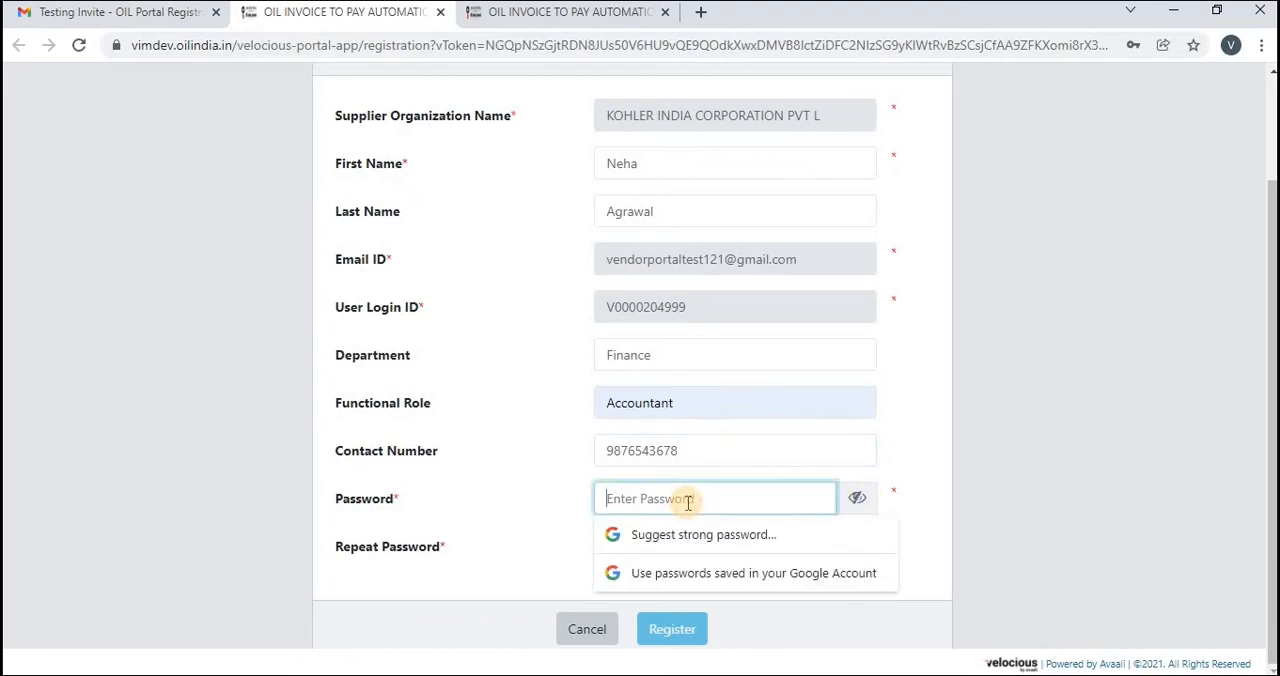
click(543, 525)
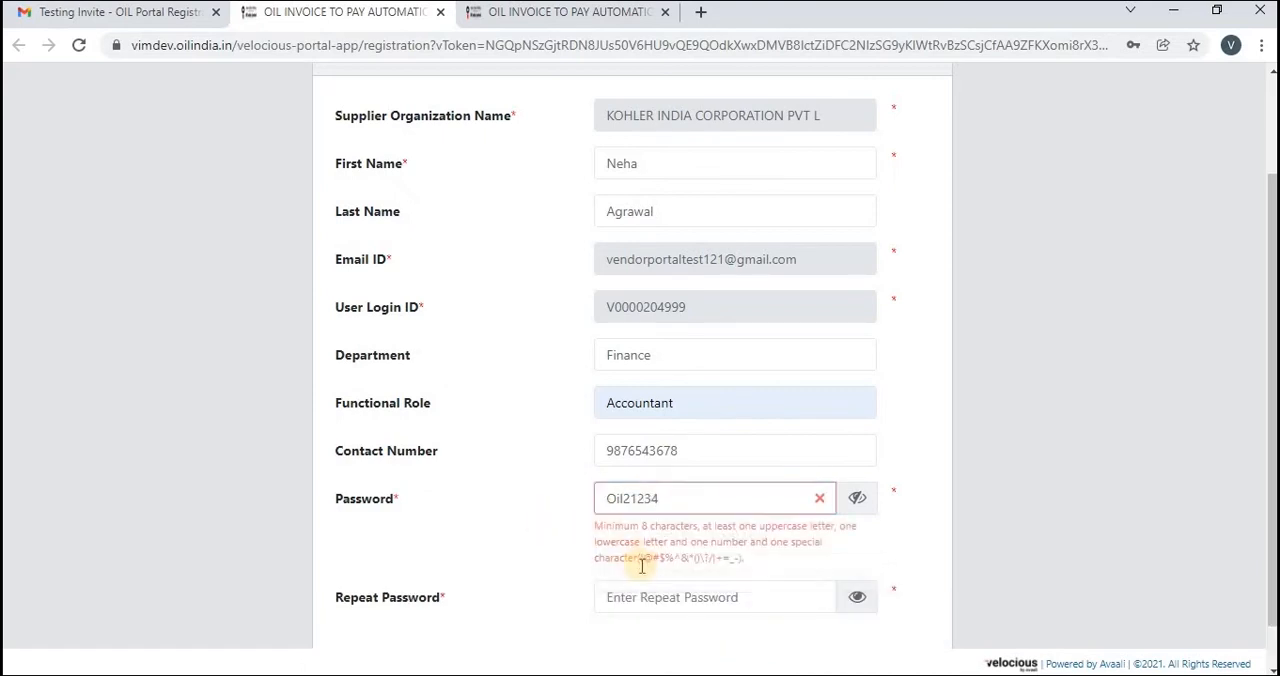
click(641, 597)
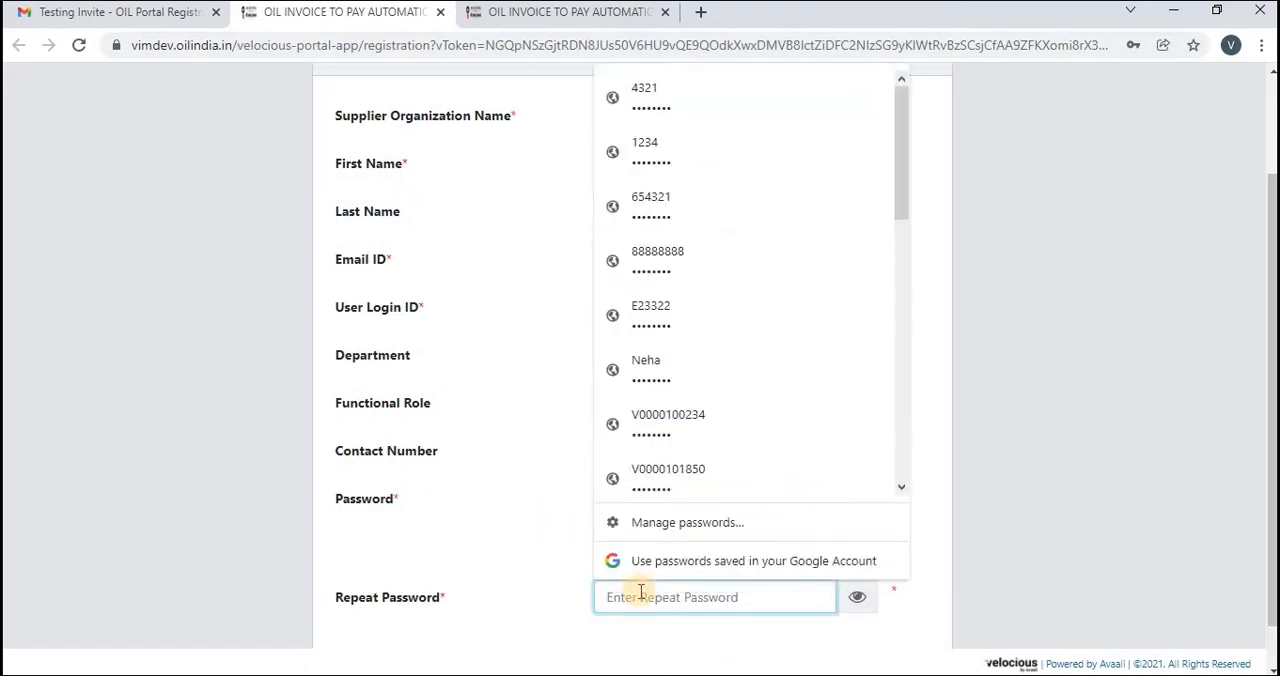
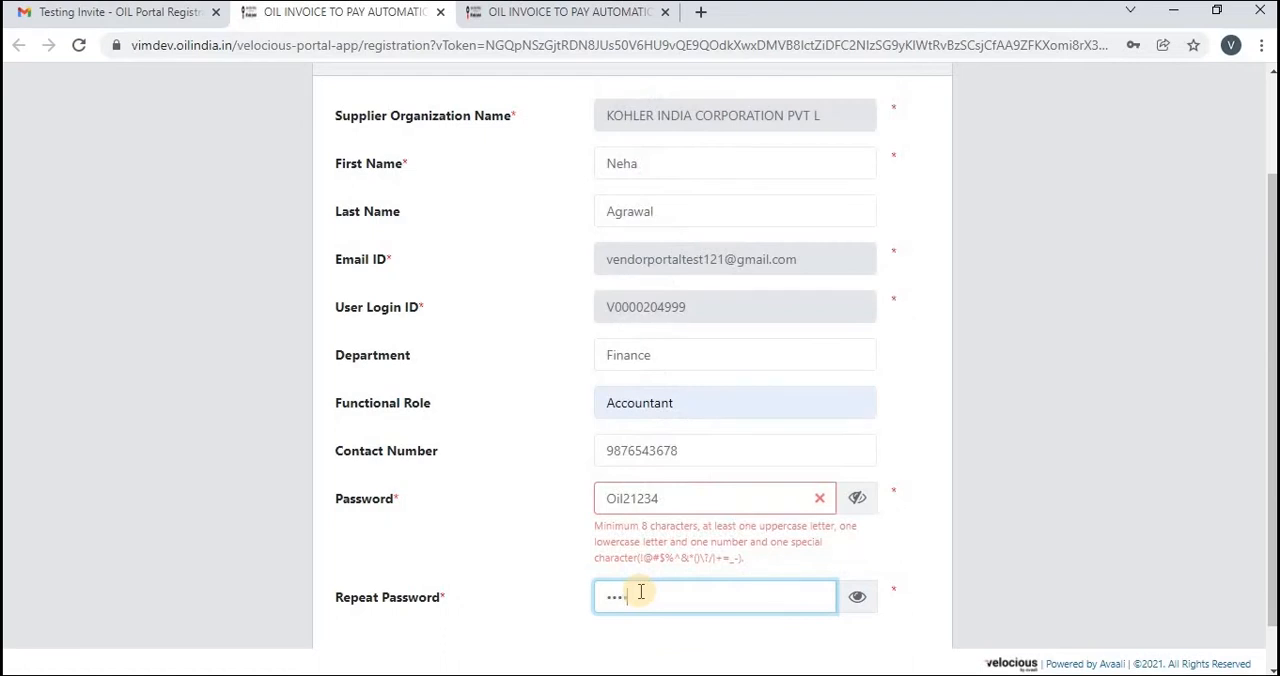
click(857, 600)
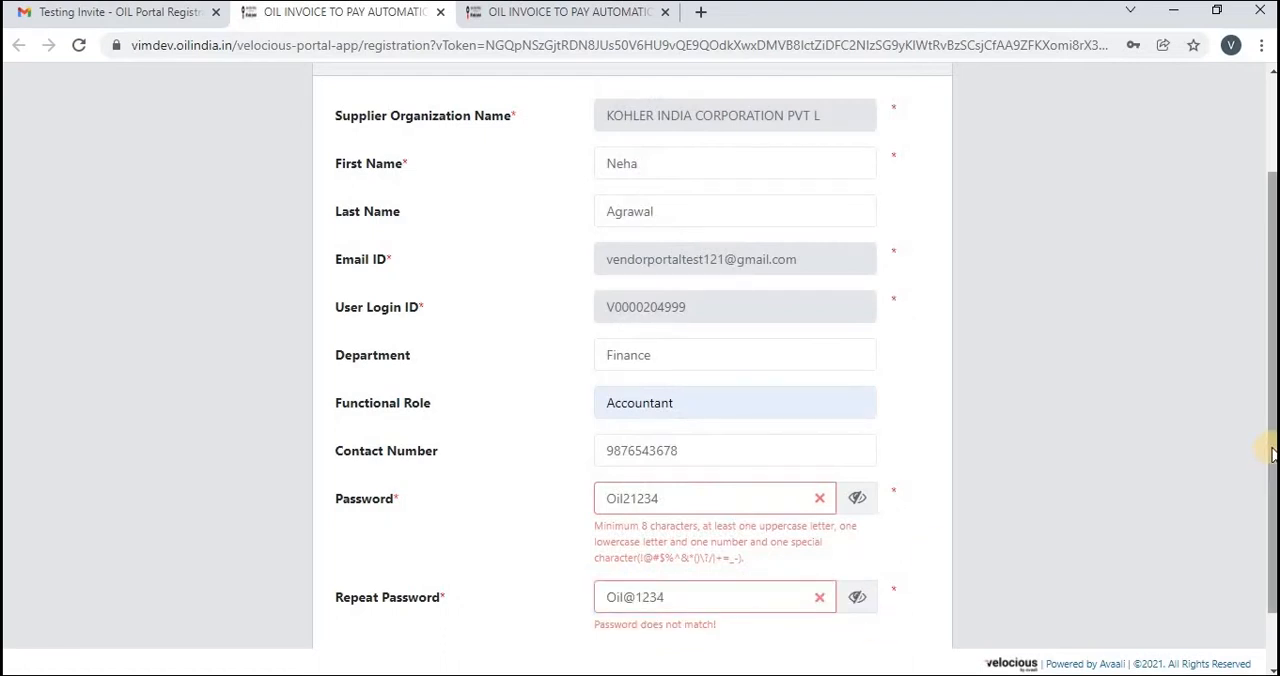
Correct the account password to match the repeated one, including a special character, and submit the supplier registration
scroll(1270, 470, down, 1)
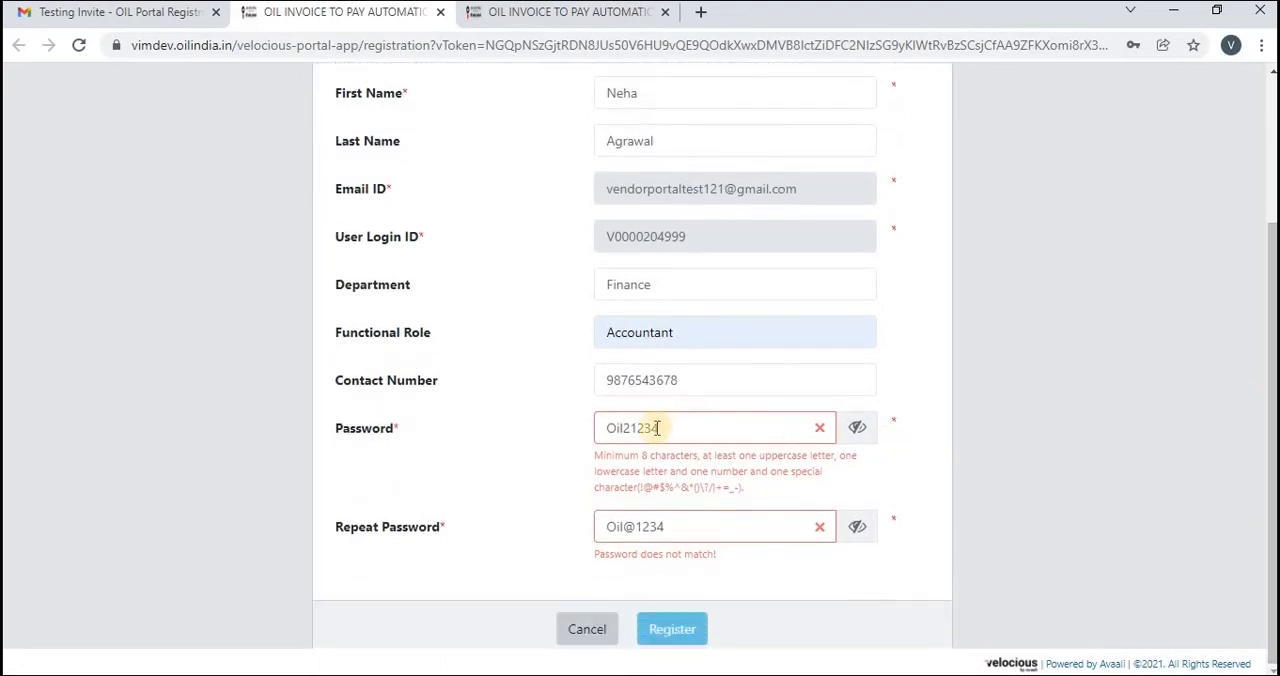
click(631, 428)
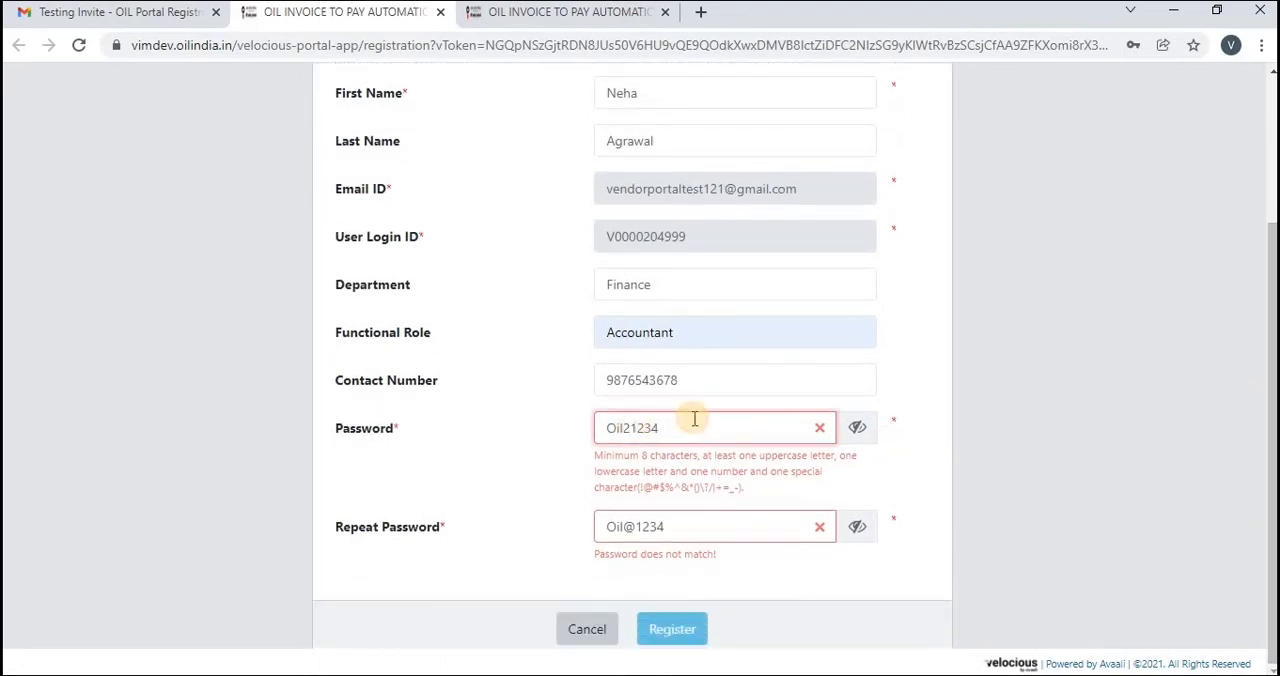
key(BackSpace)
text(@)
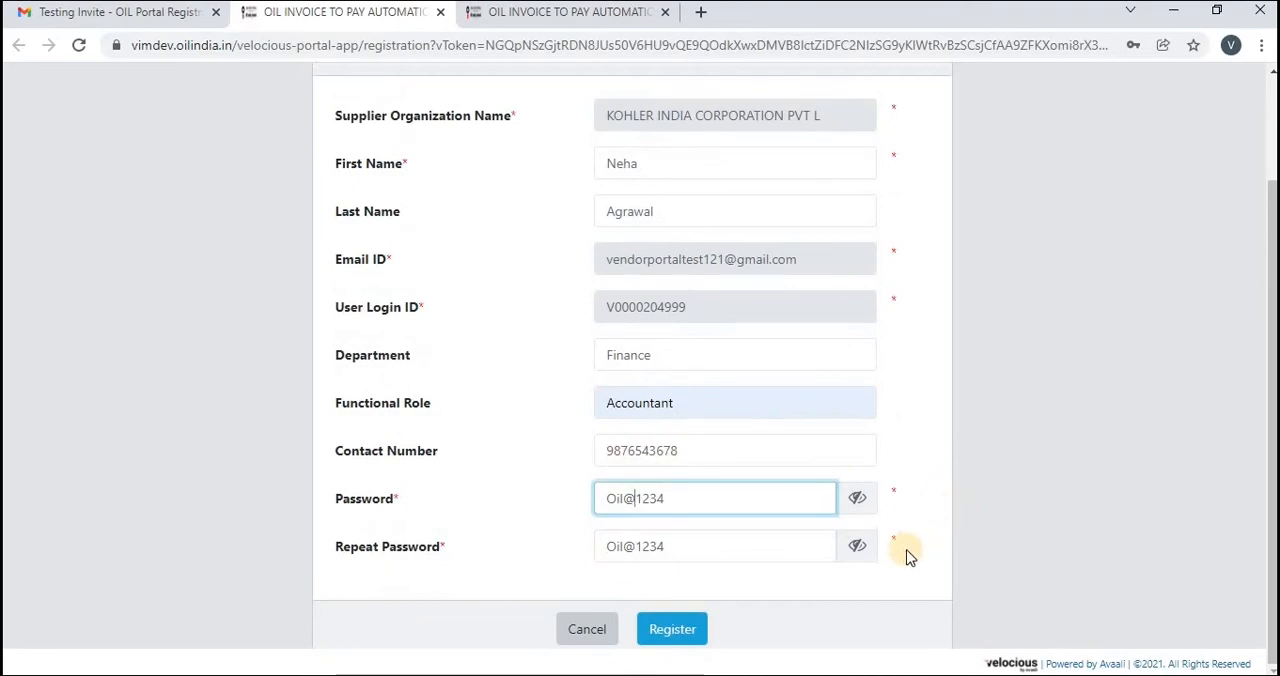
click(672, 629)
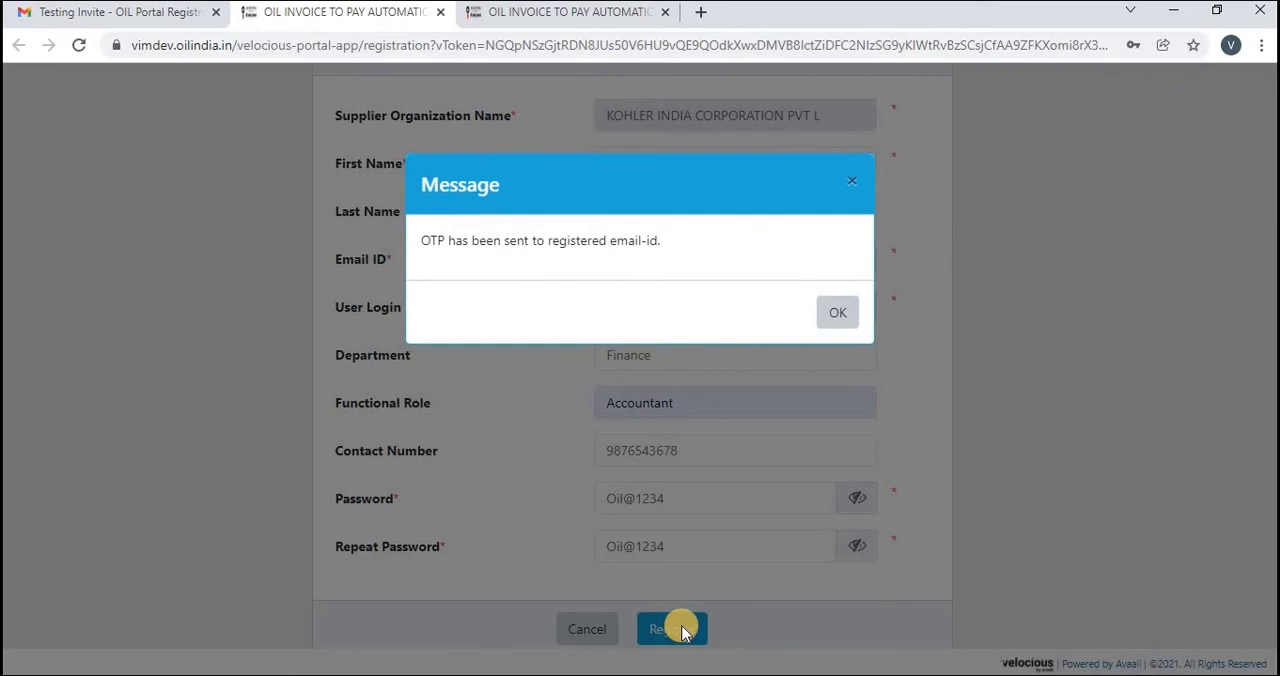
click(834, 316)
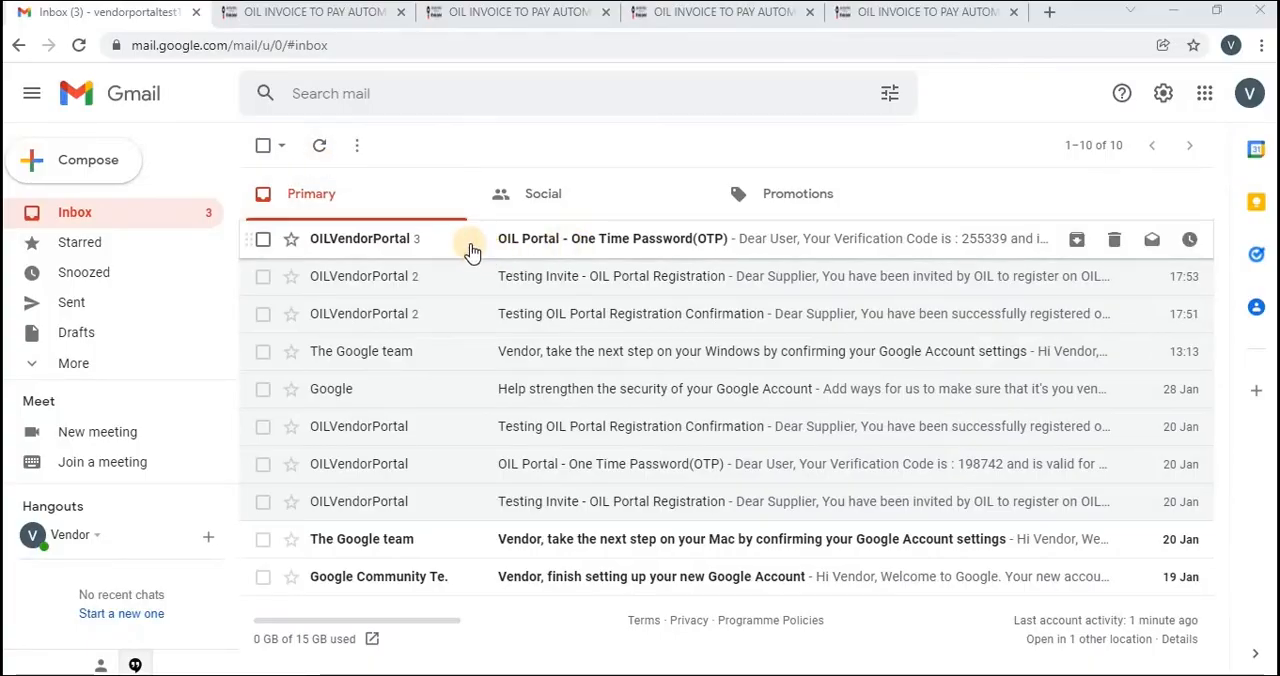
Open the OIL Portal One Time Password email in Gmail and copy the verification code from the latest message
click(540, 252)
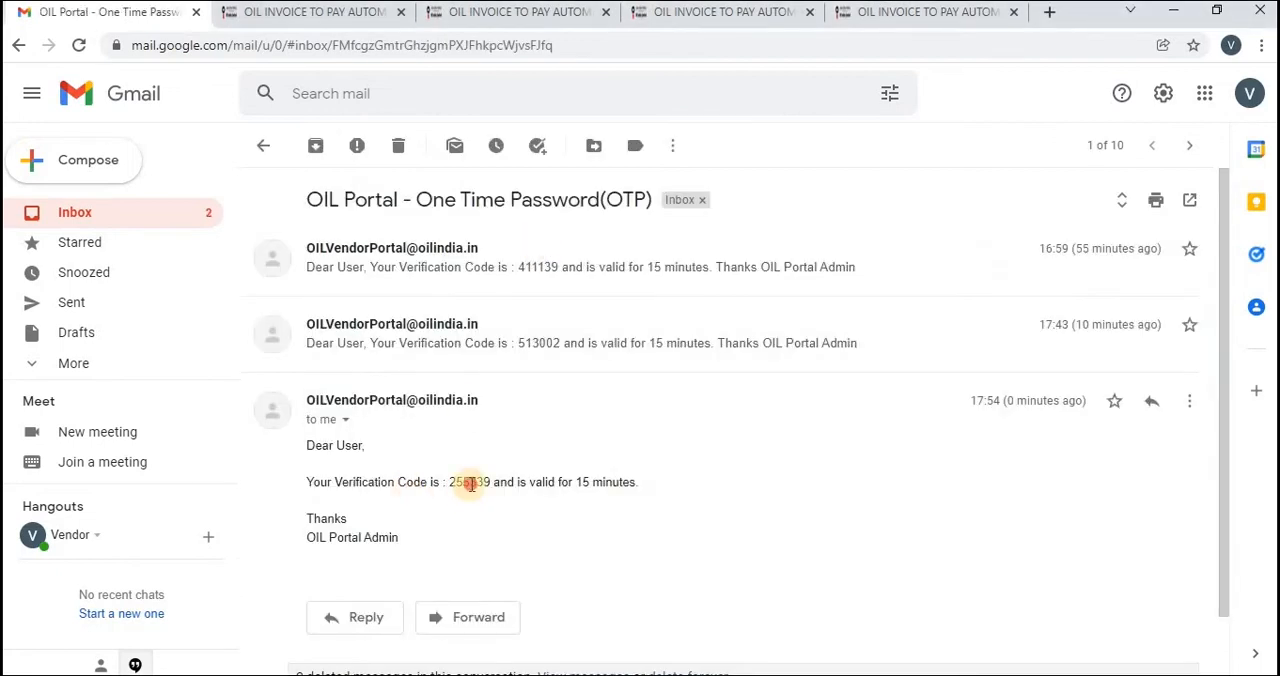
double_click(470, 483)
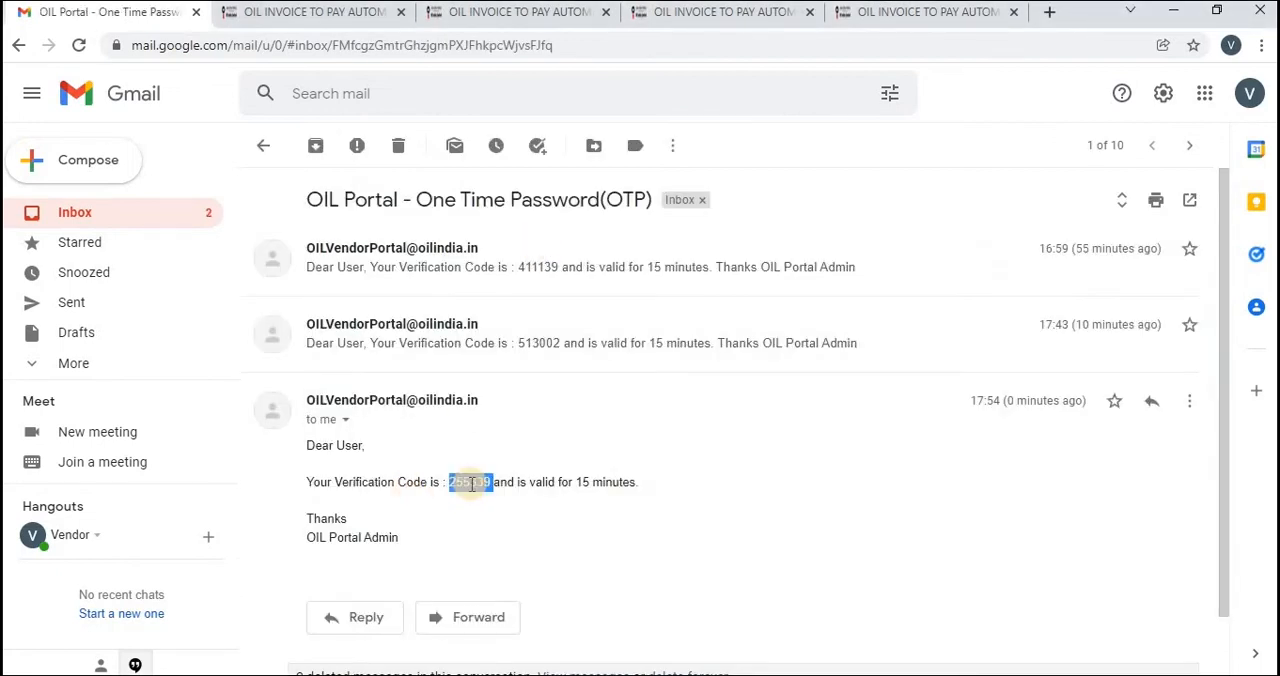
click(470, 483)
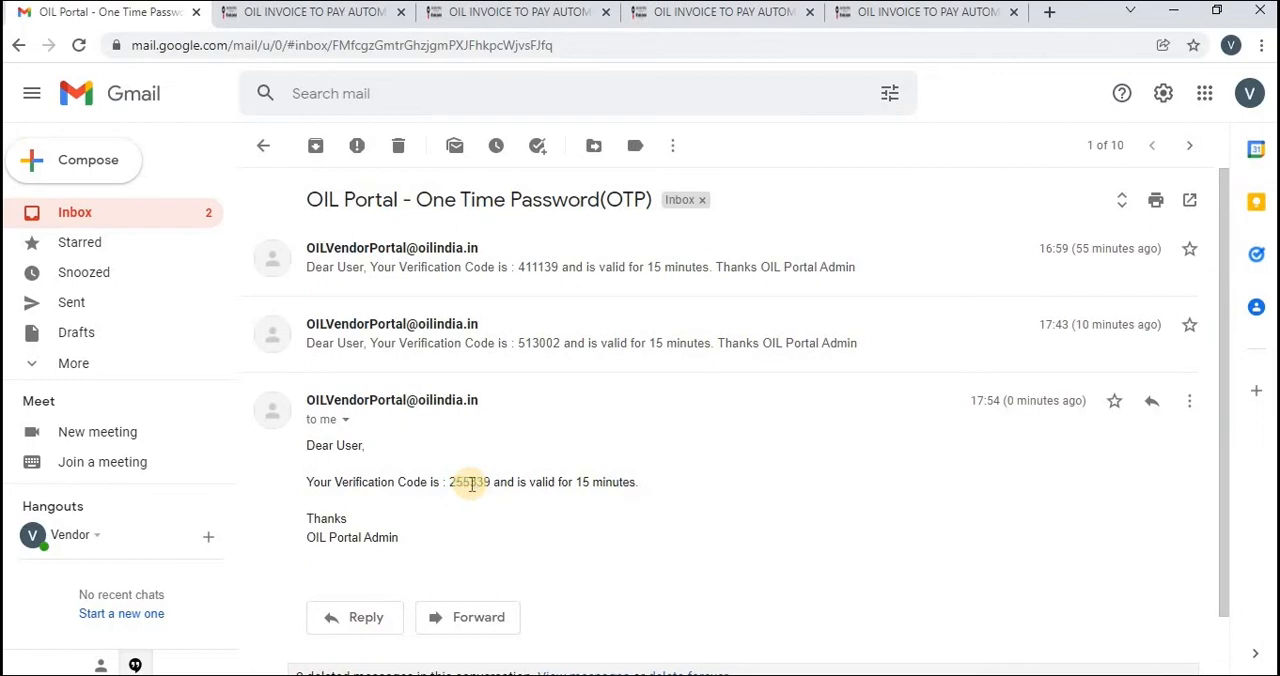
double_click(470, 483)
key(ctrl+c)
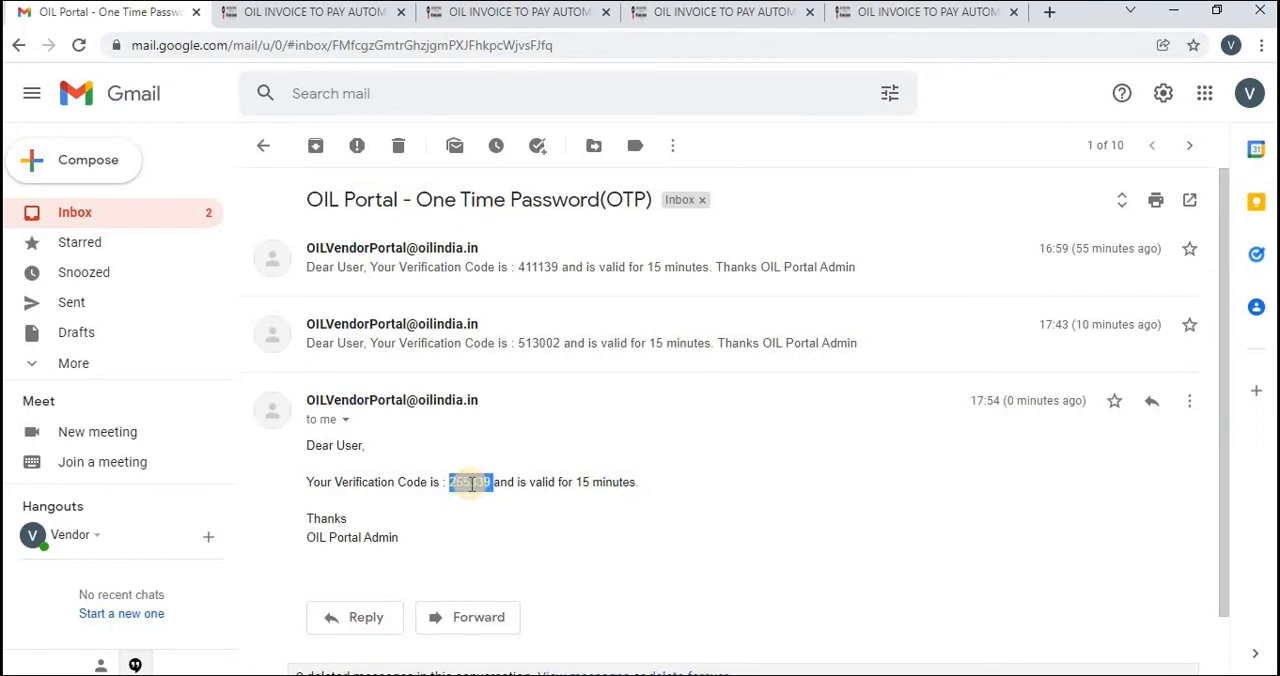
click(562, 528)
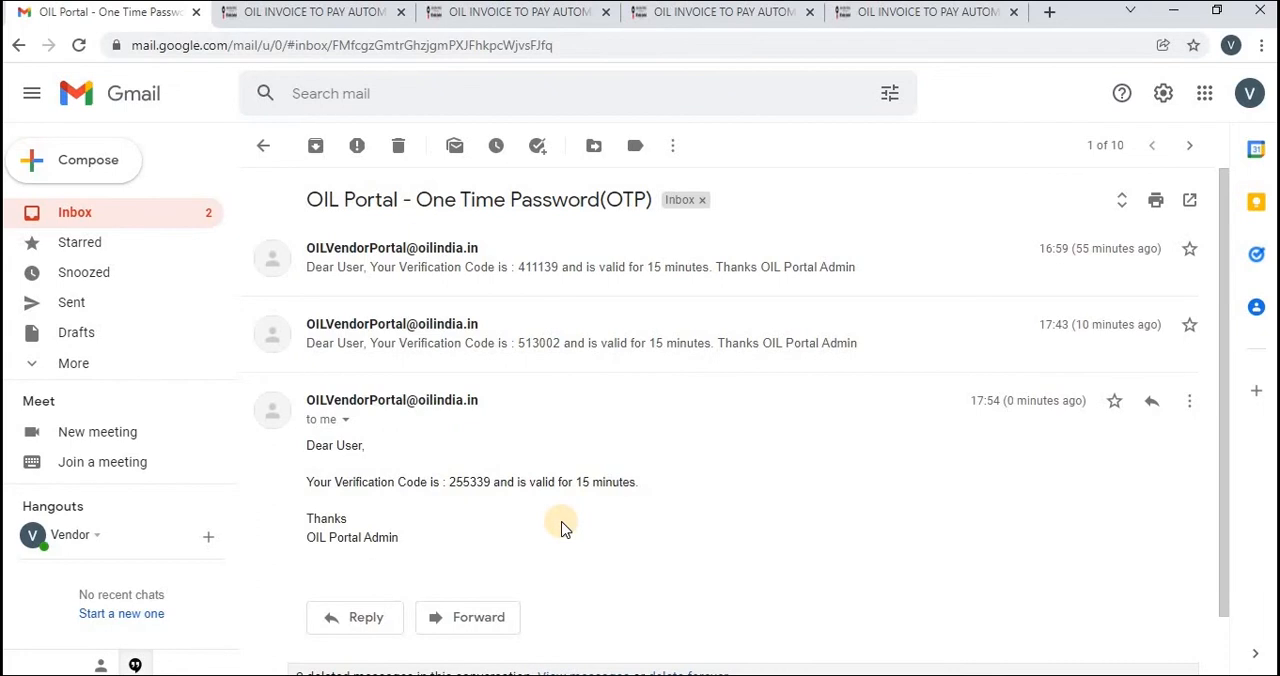
Return to the OIL portal's One-time Password Validation page, paste the verification code as the OTP, and submit it
click(300, 12)
click(596, 307)
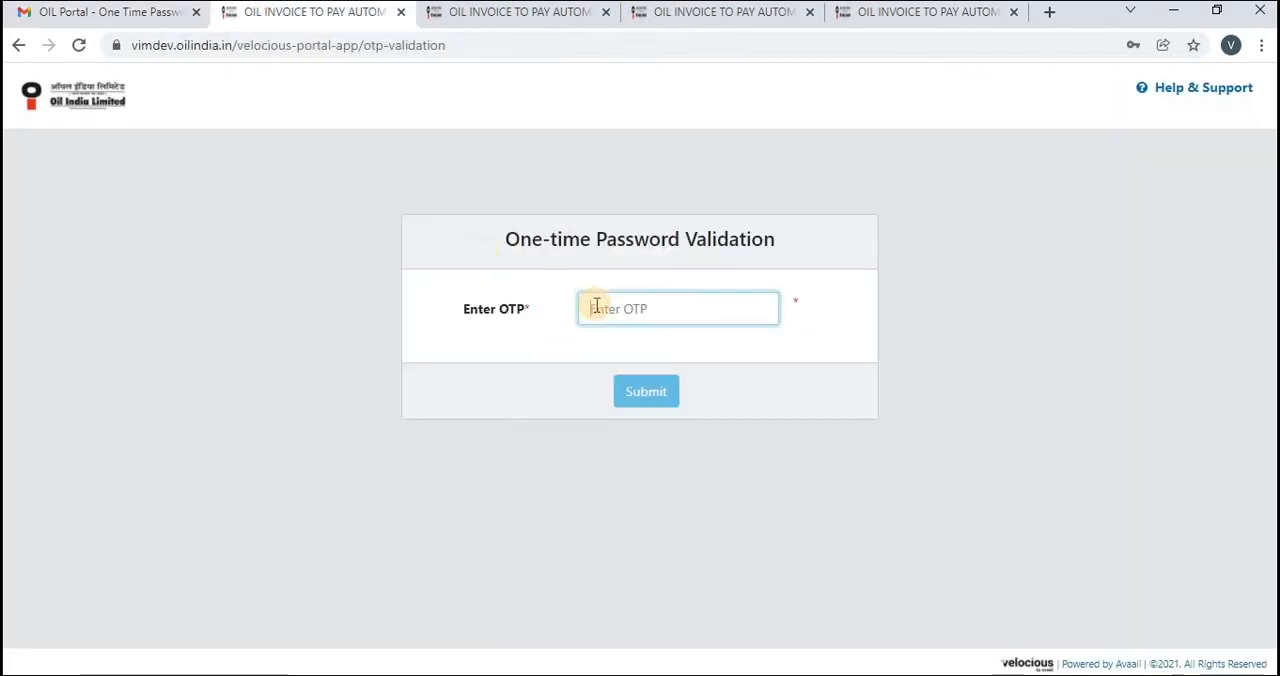
key(ctrl+v)
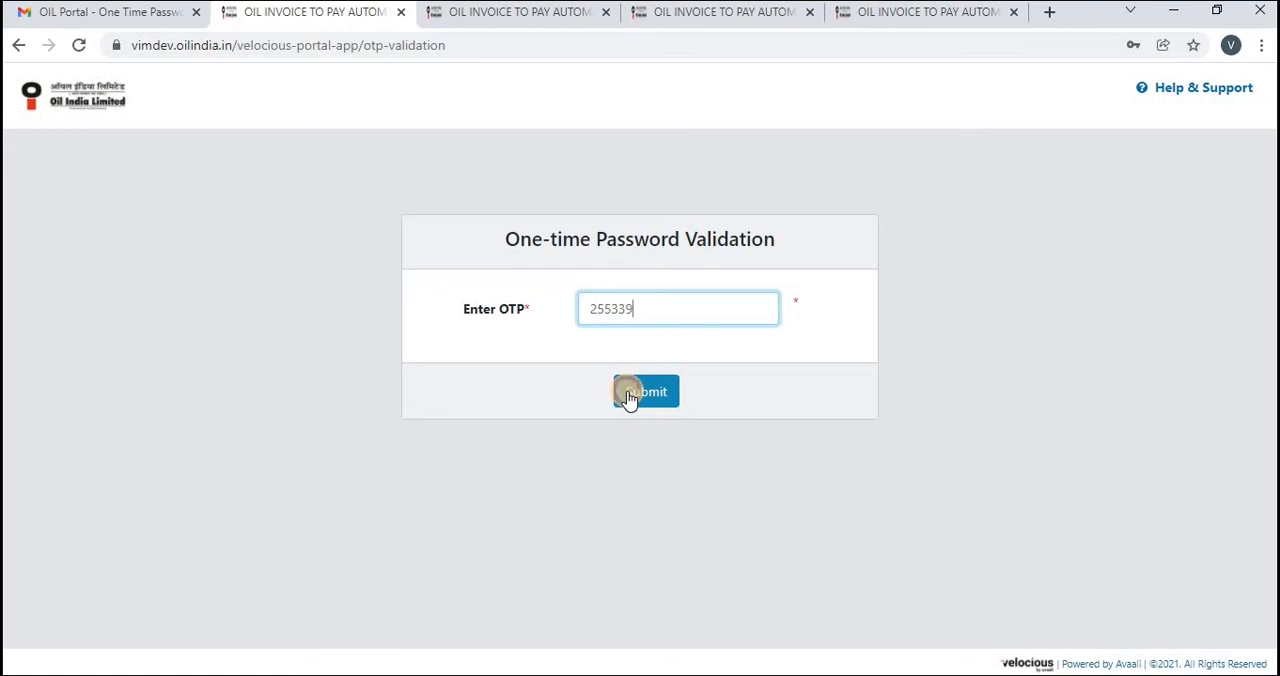
click(628, 394)
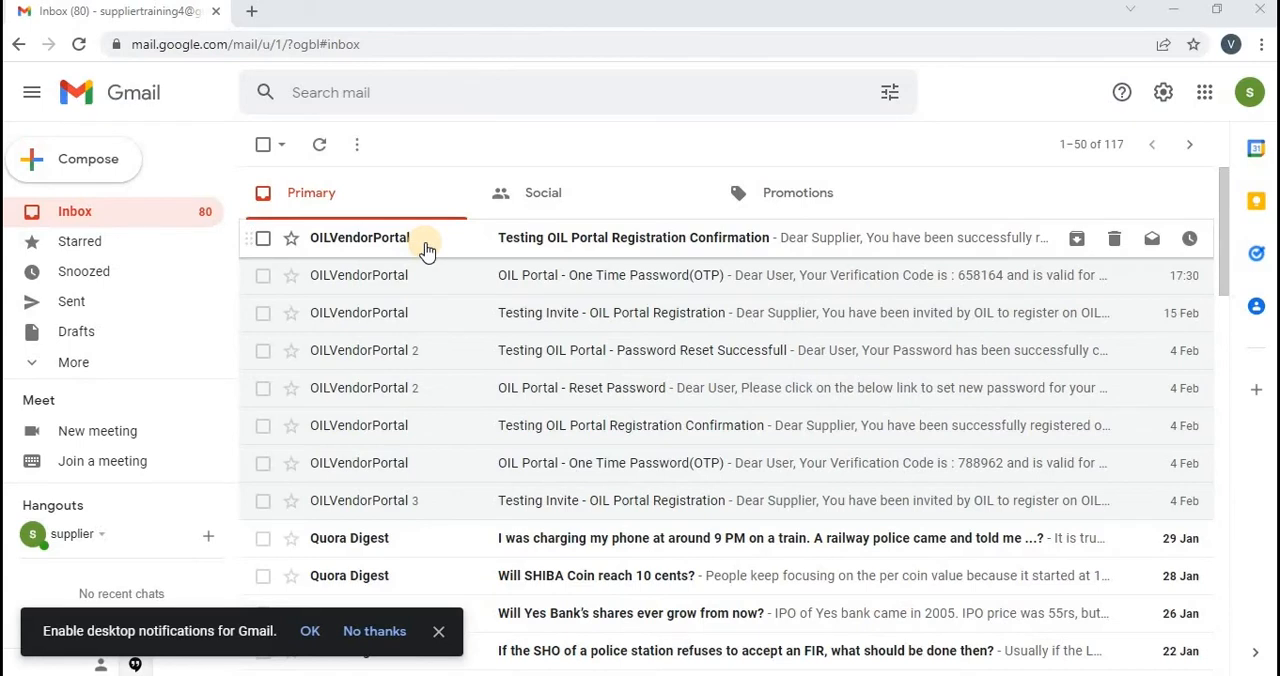
Open the Testing OIL Portal Registration Confirmation email in Gmail and highlight the login ID
click(592, 242)
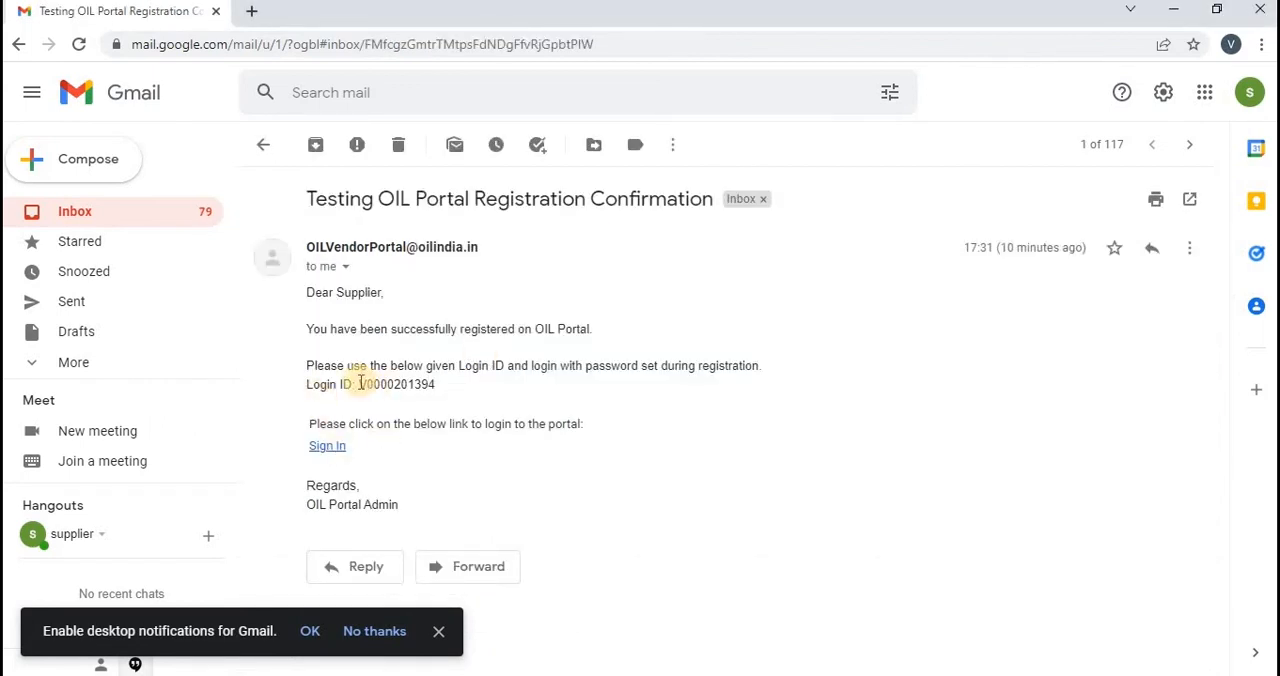
drag(360, 383, 438, 386)
key(ctrl+c)
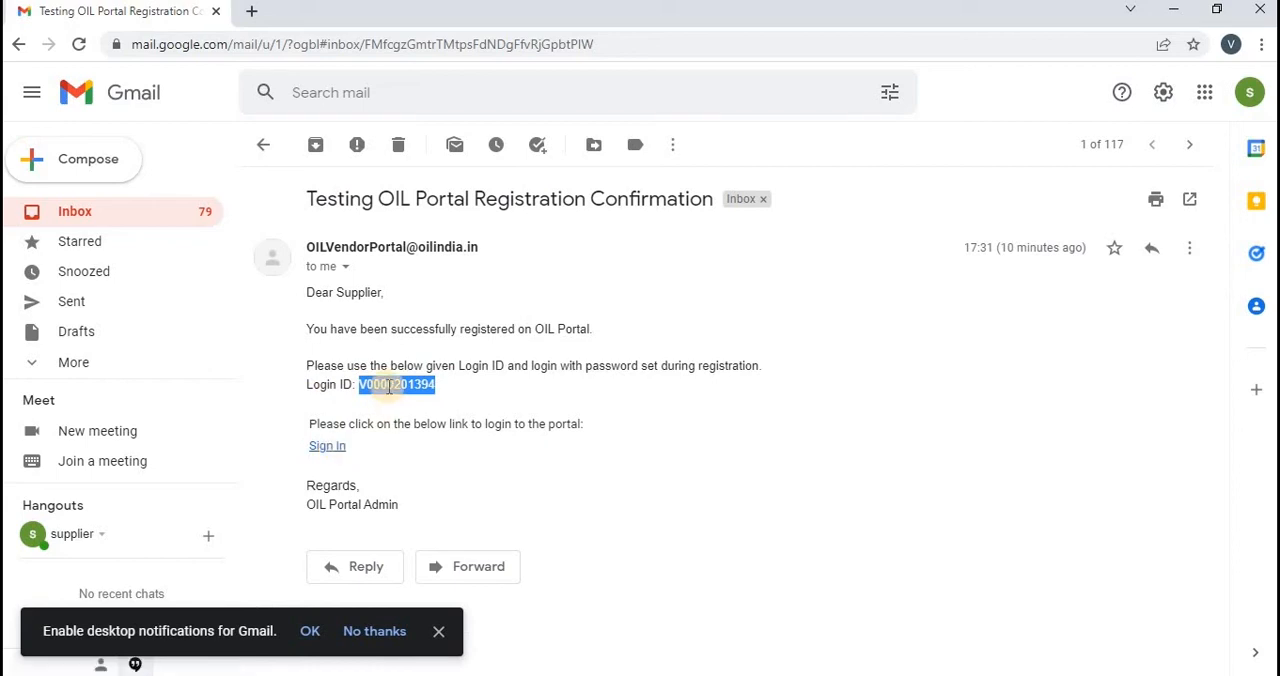
Open the portal's sign-in page from the confirmation email and replace the prefilled login ID with the one from the email
click(326, 448)
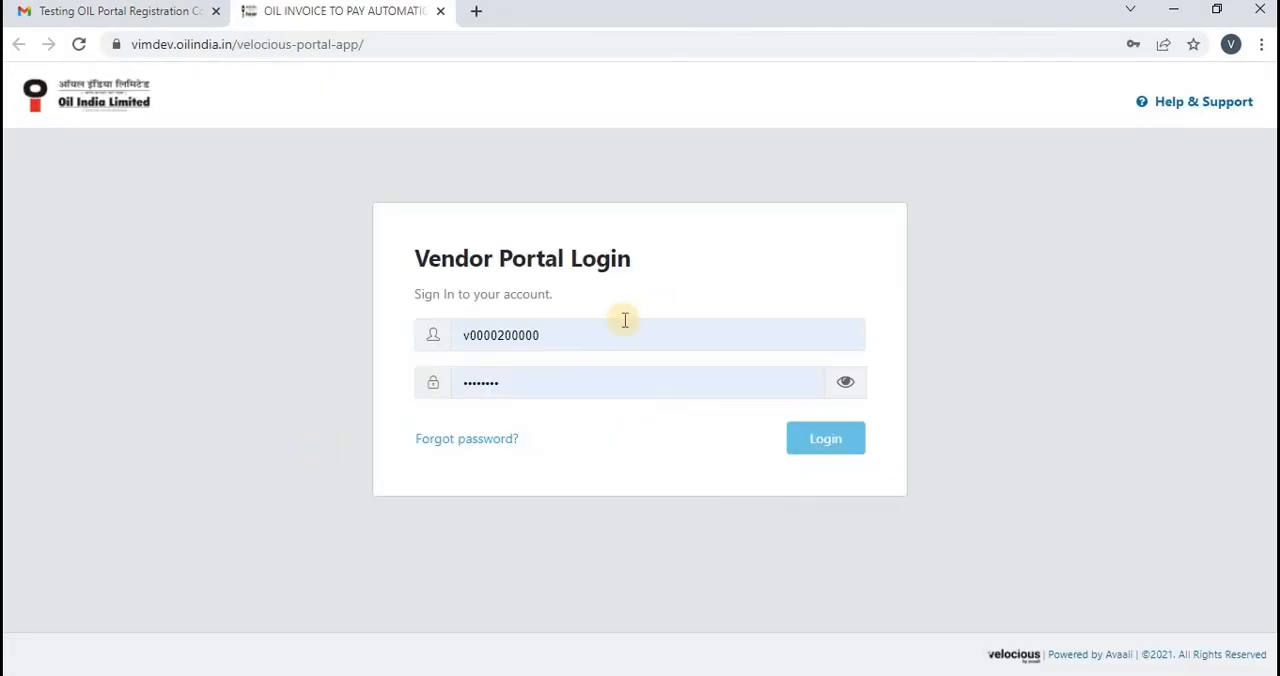
click(573, 340)
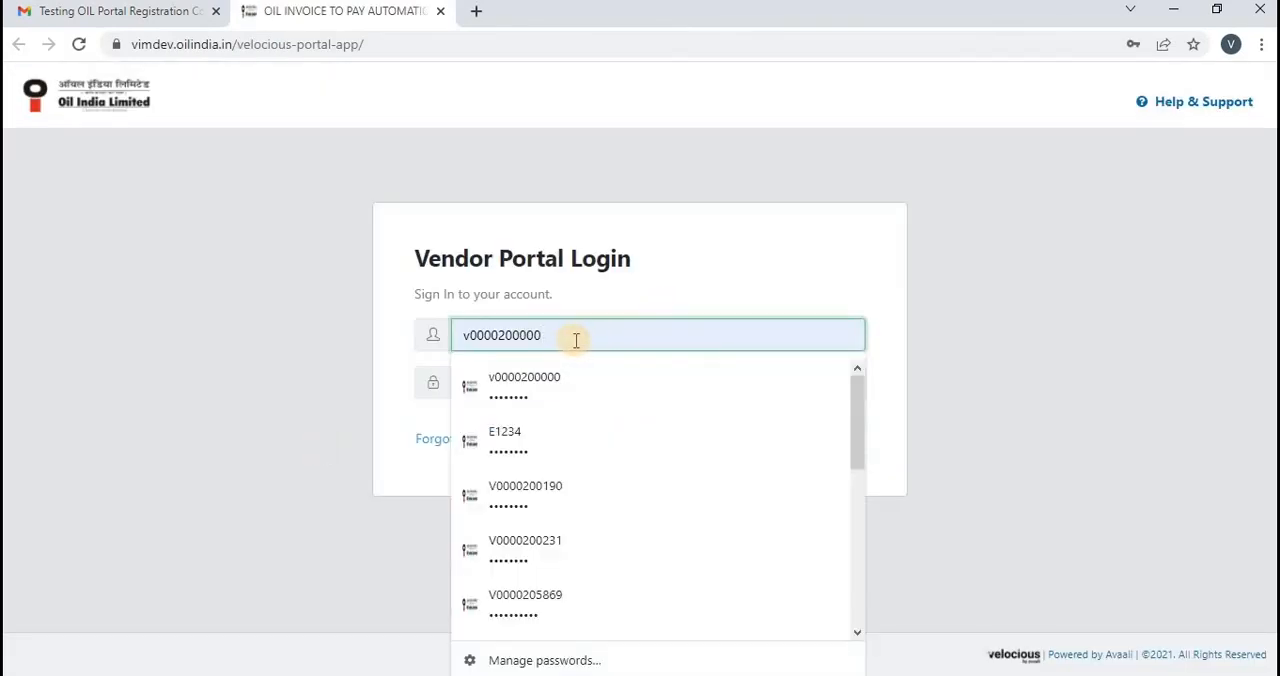
key(ctrl+a)
key(BackSpace)
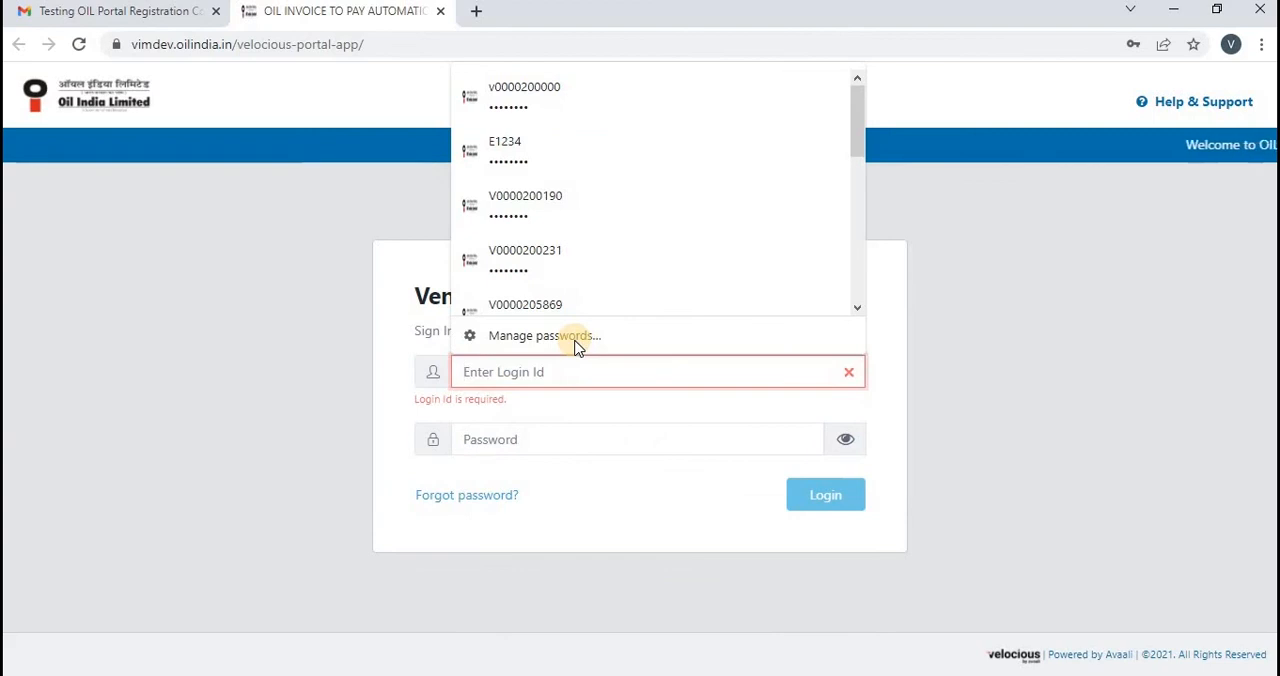
key(ctrl+v)
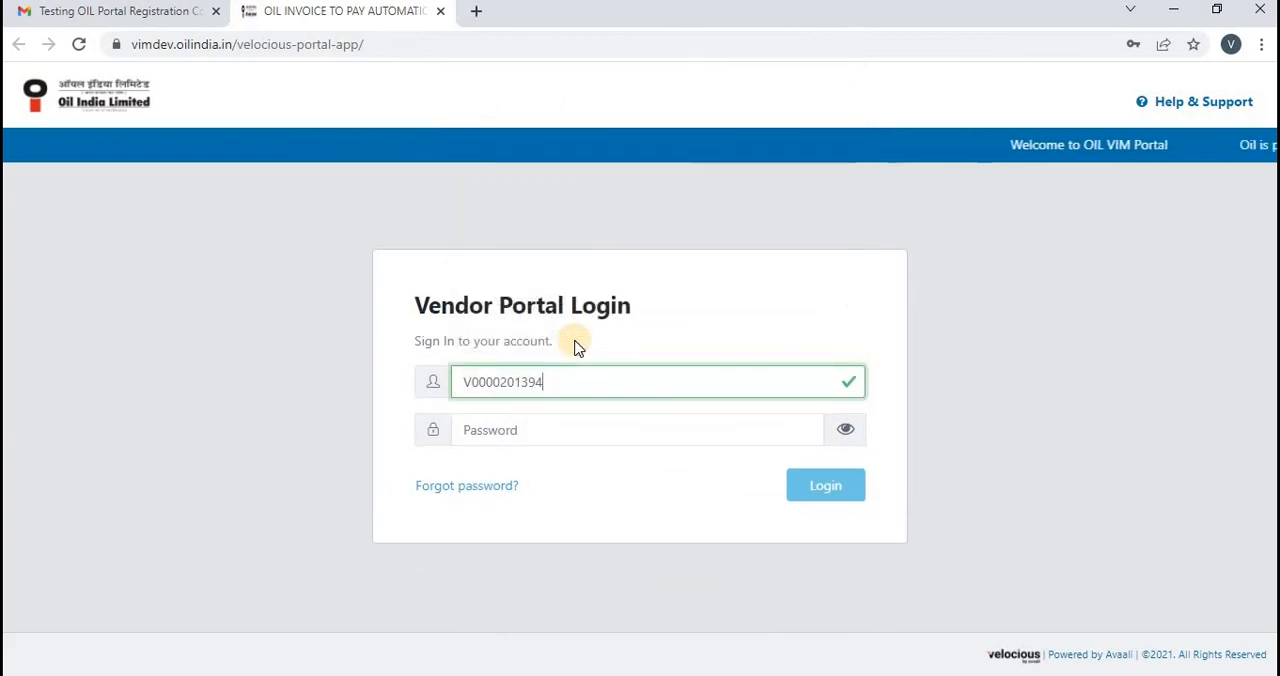
Enter the account password, log in to the vendor portal, and dismiss the browser's offer to save the password
click(554, 432)
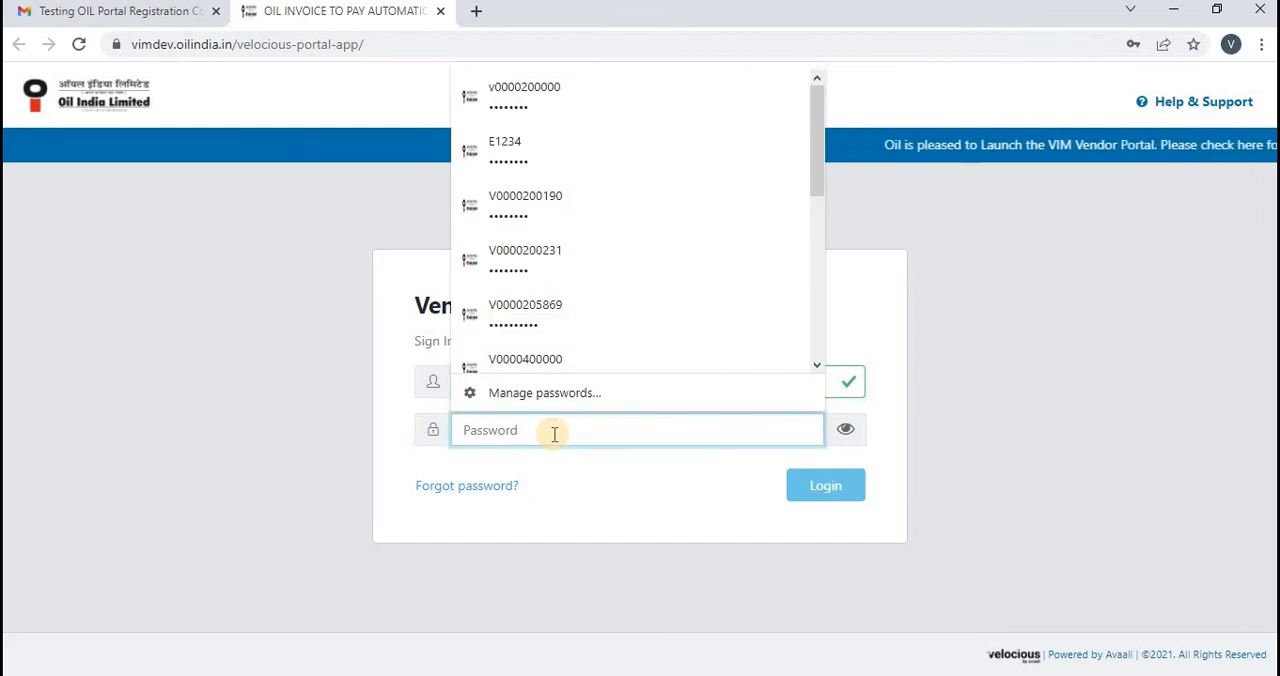
text(•••••••)
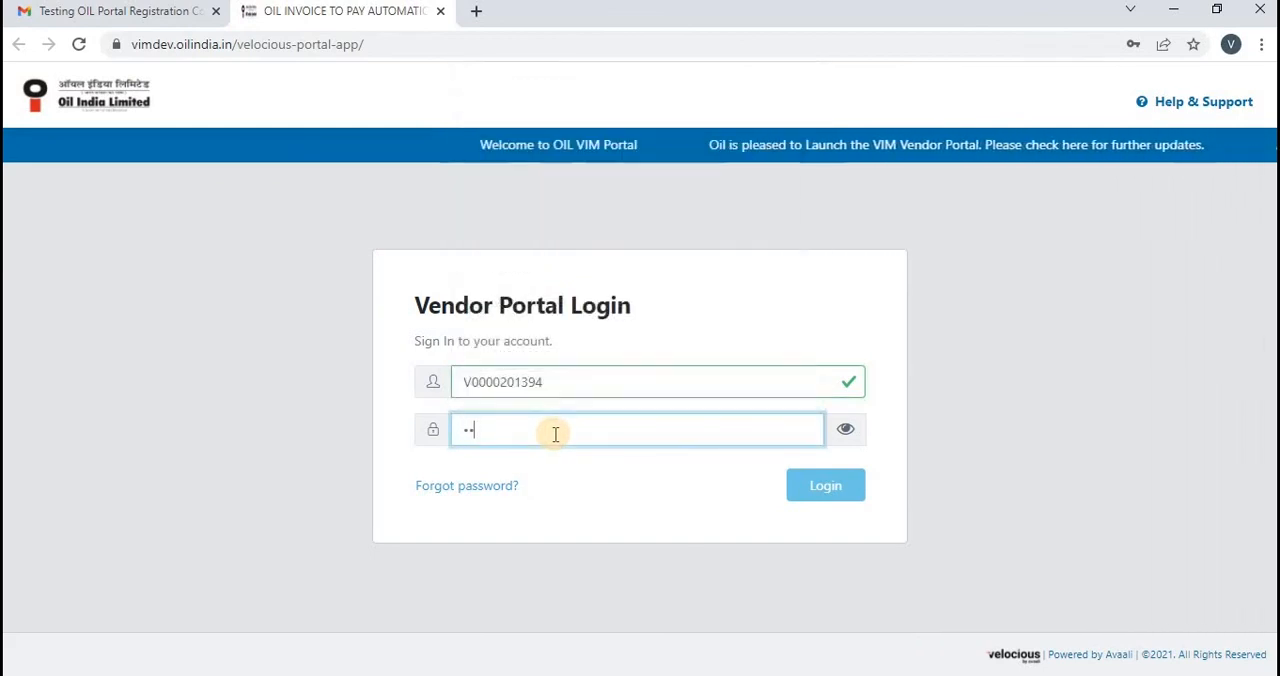
text(•)
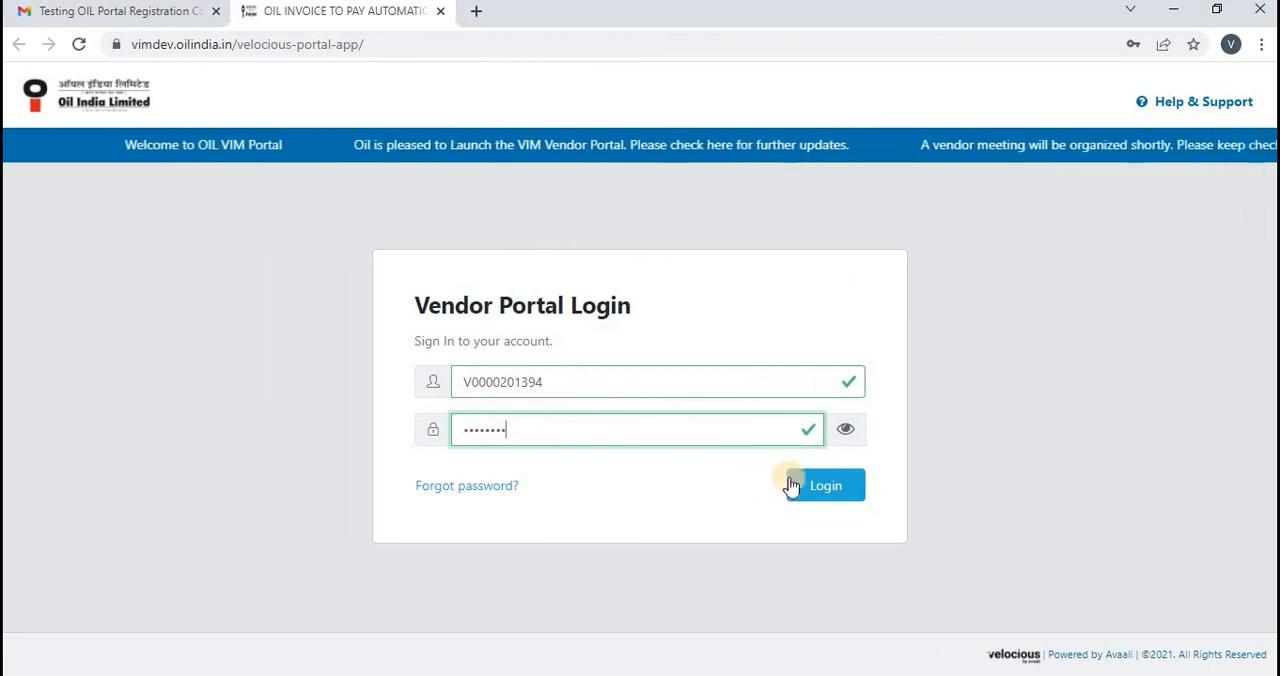
click(825, 489)
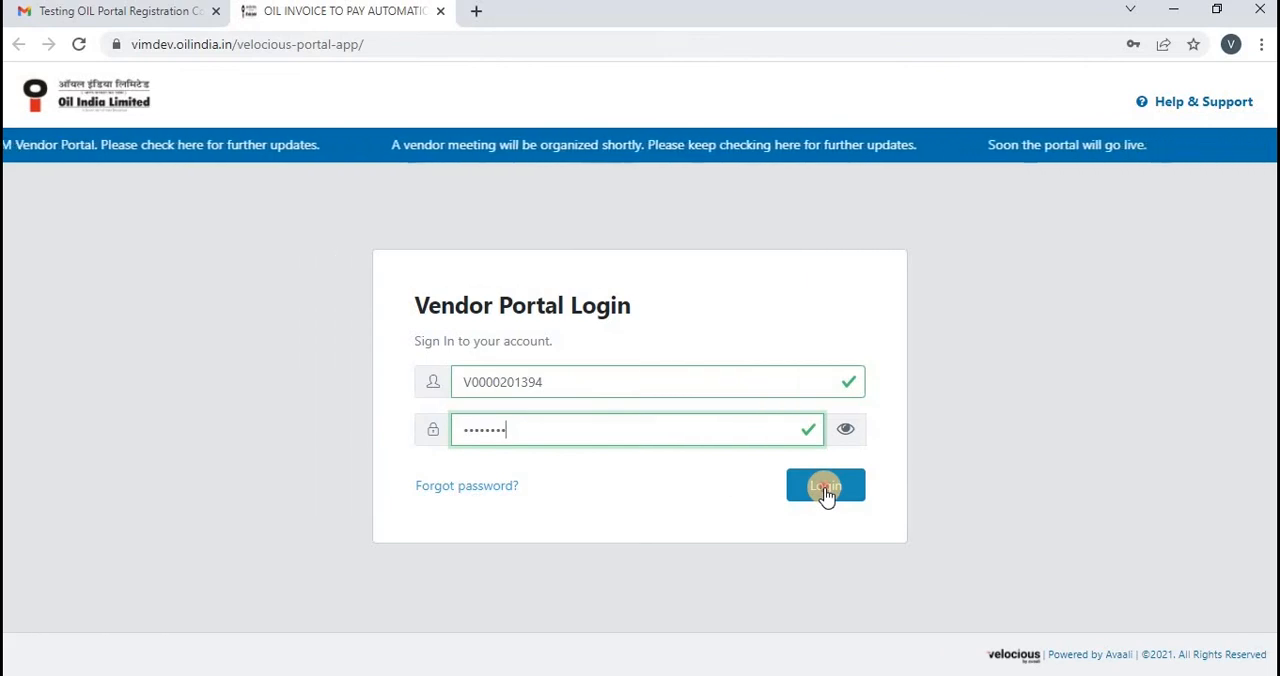
click(825, 492)
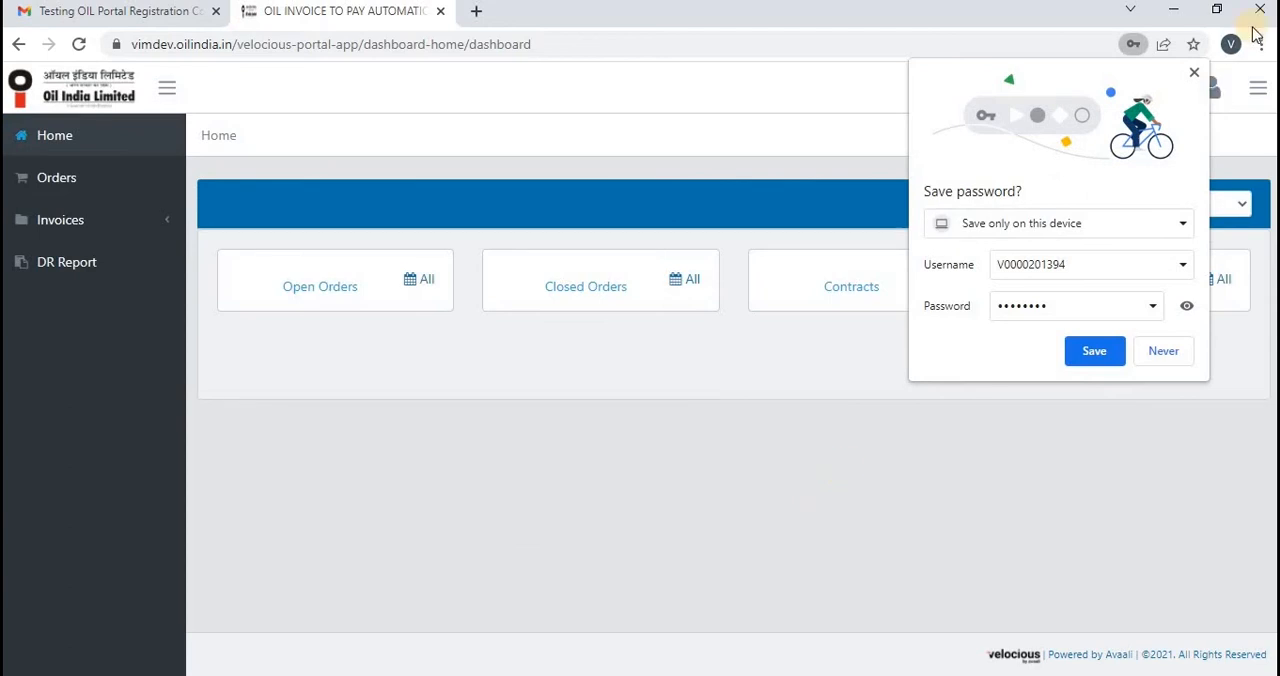
click(1196, 73)
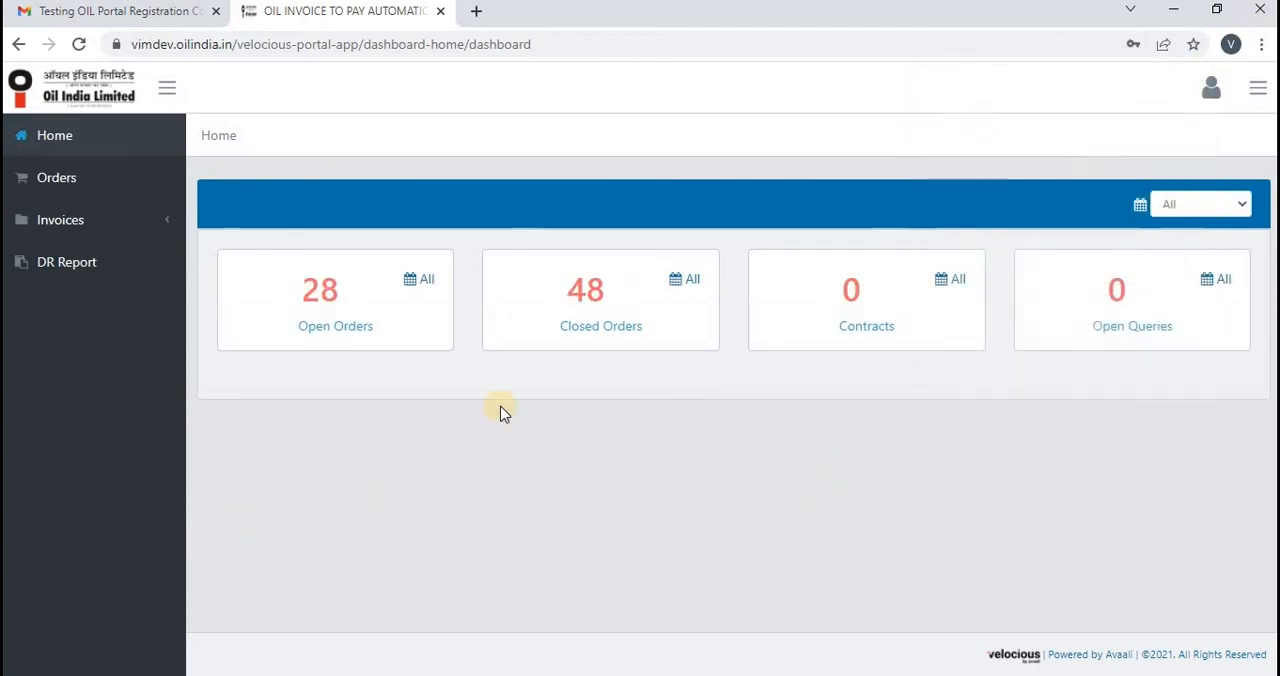